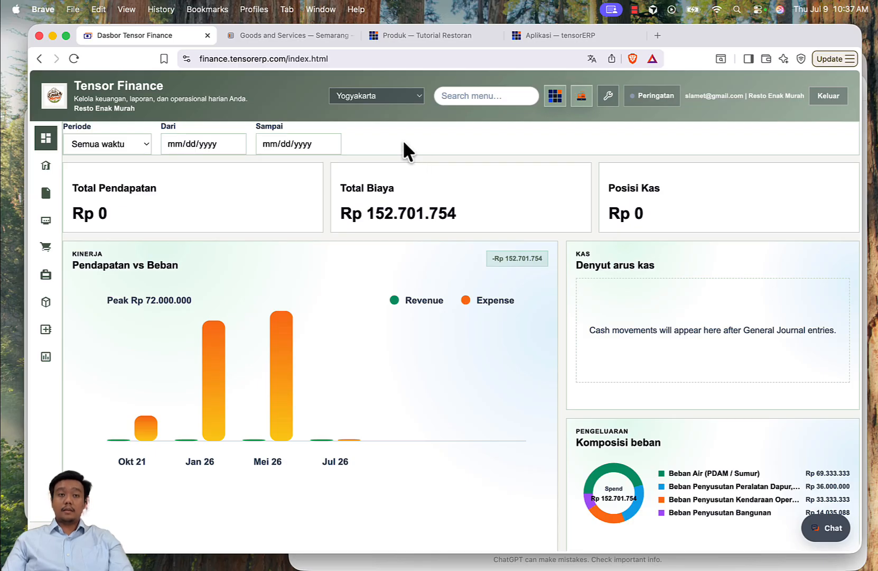
# - Close the Goods and Services browser page and open the inventory's group registration form
pyautogui.click(353, 35)
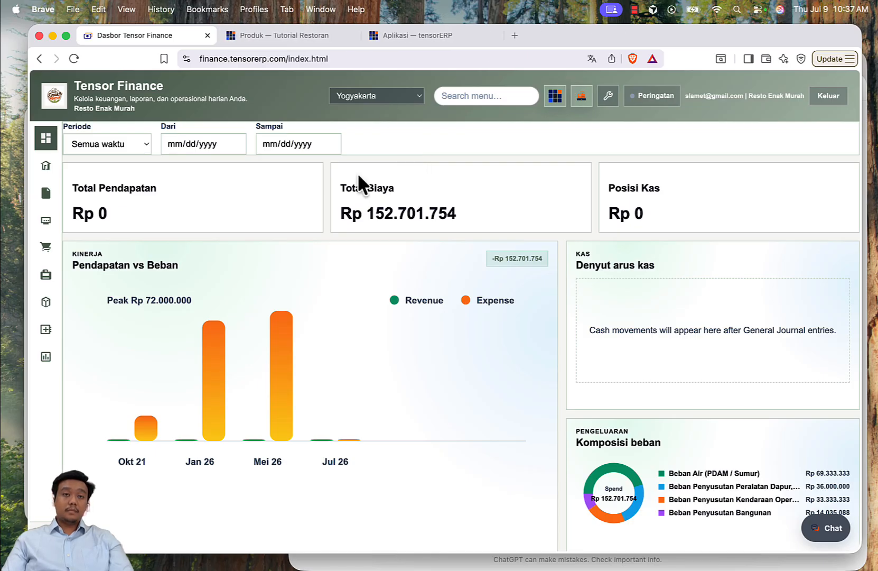
pyautogui.click(48, 301)
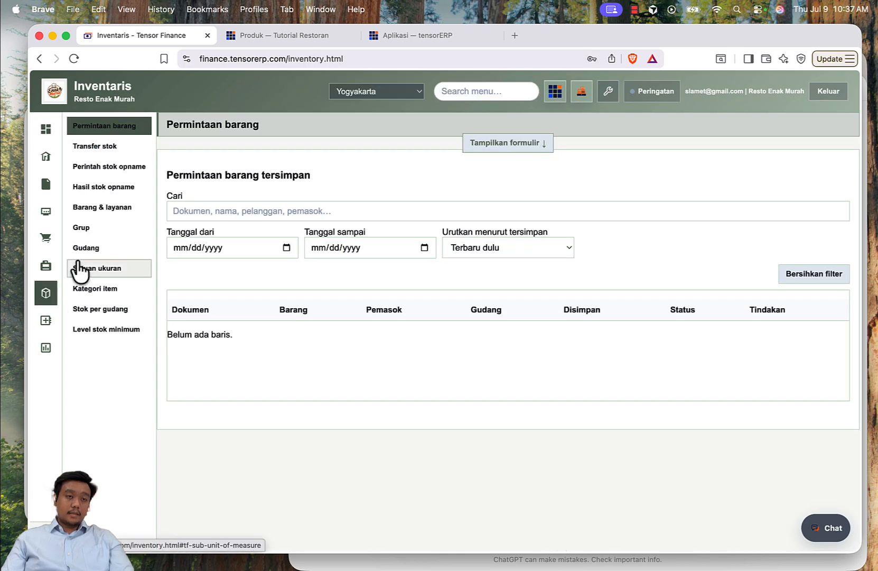
pyautogui.click(107, 228)
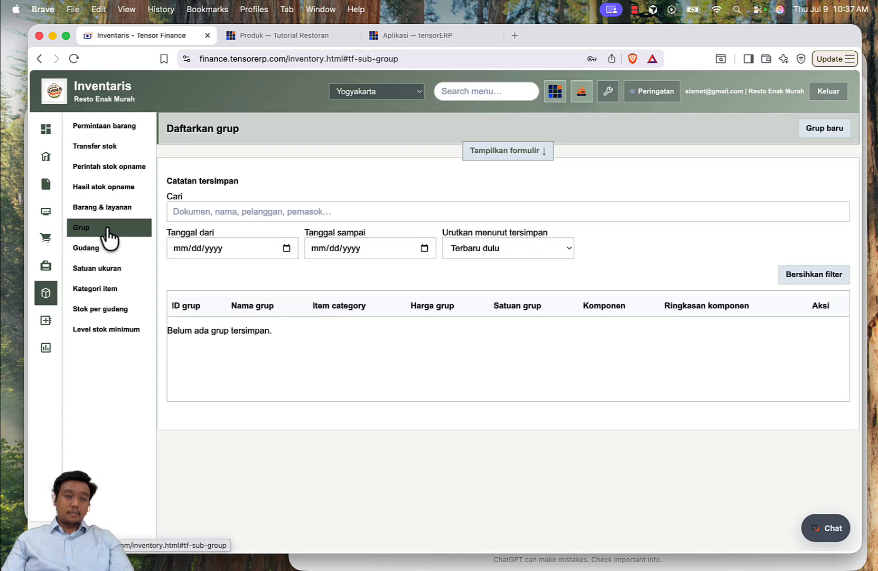
pyautogui.click(489, 151)
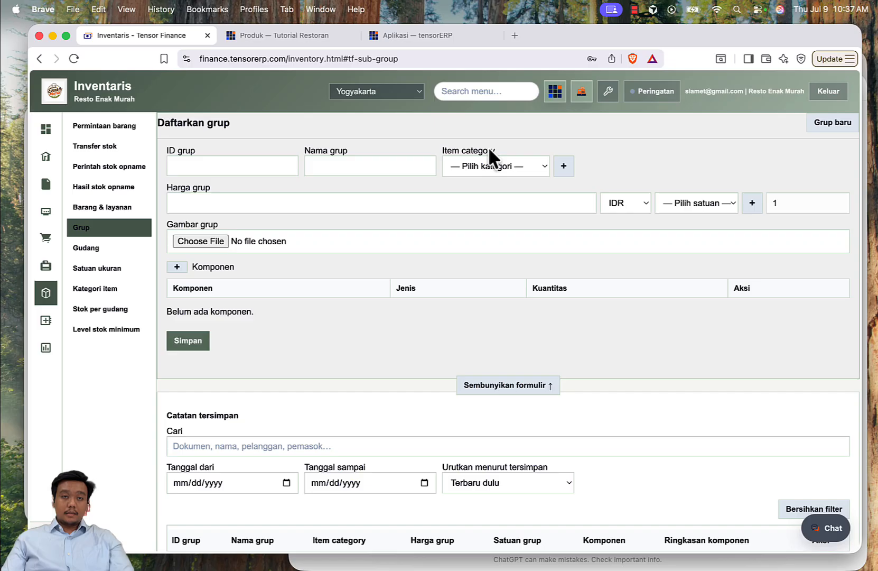
# - Enter 001 as the group ID and Ayam Goreng Kalasan as the group name
pyautogui.click(235, 168)
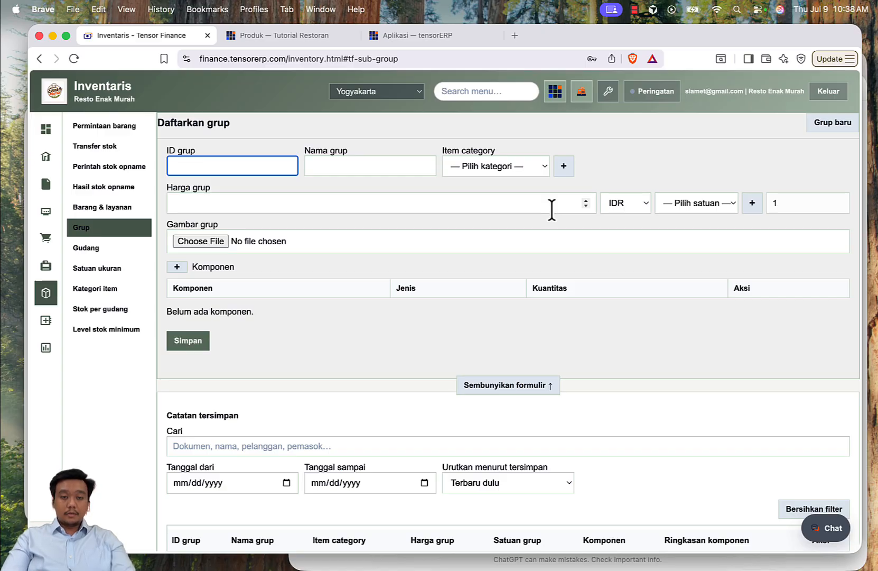
pyautogui.write('001')
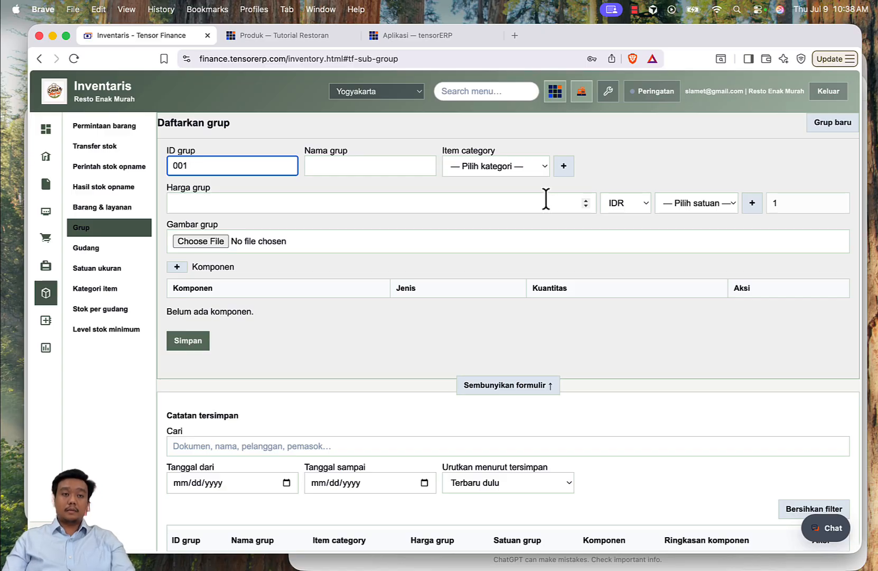
pyautogui.click(412, 169)
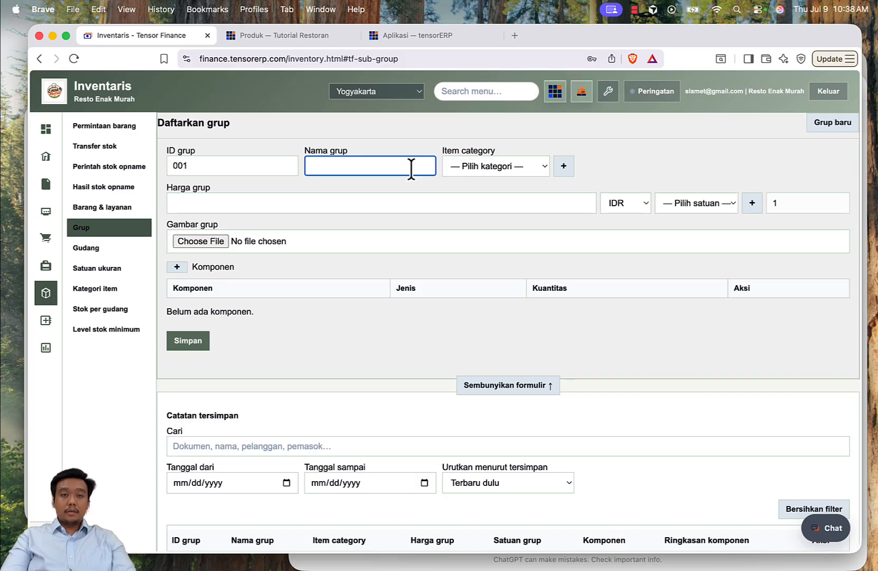
pyautogui.write('Ayam Goreng ')
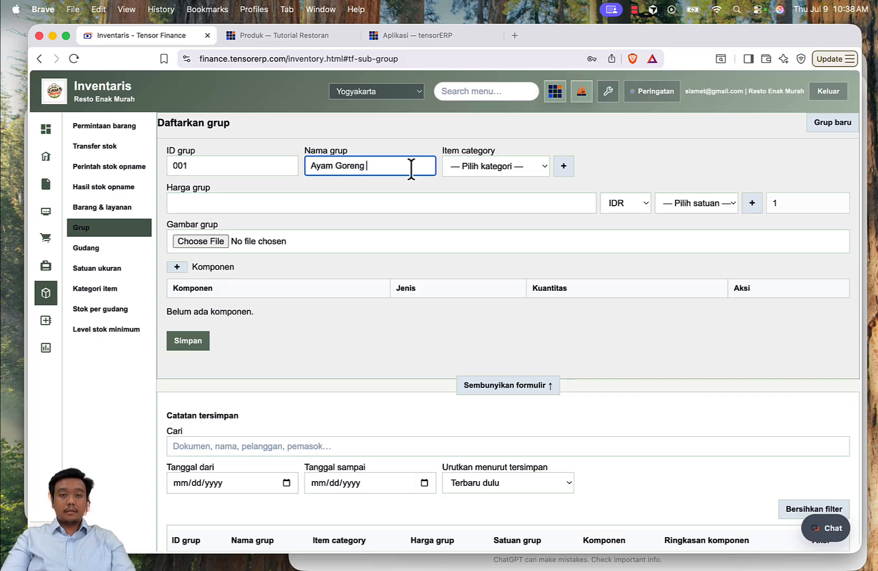
pyautogui.write('Kalasan')
# - Register a new item category named Menu Makanan, leaving its code blank, and assign it to the group
pyautogui.click(529, 167)
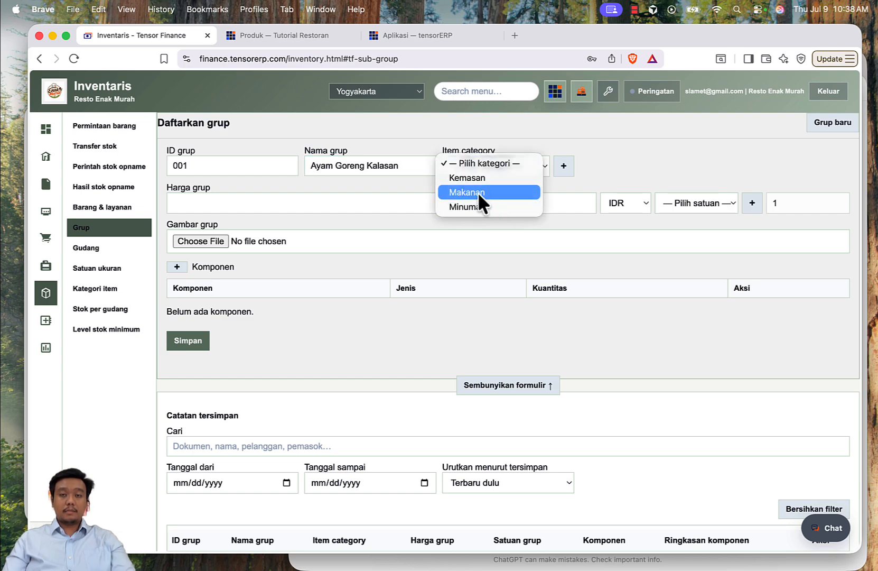
pyautogui.click(589, 153)
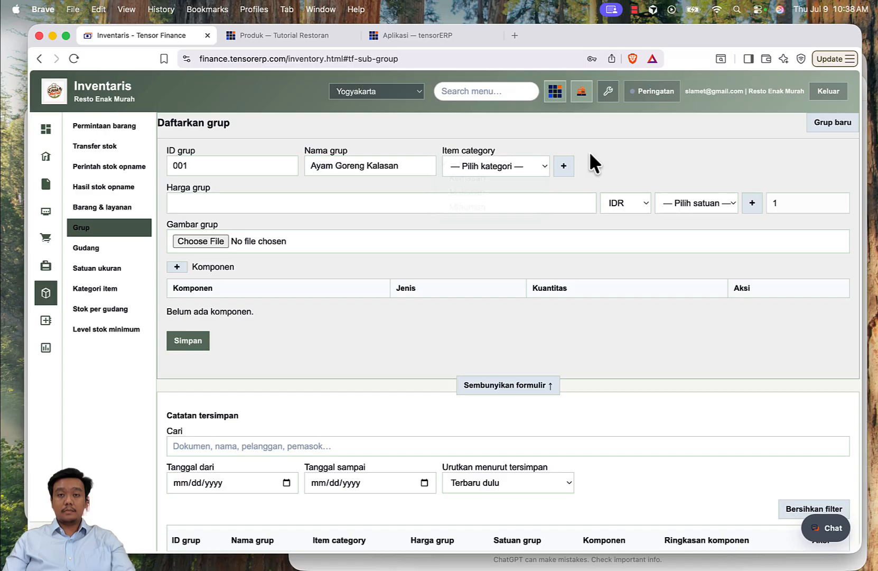
pyautogui.click(567, 170)
pyautogui.click(475, 285)
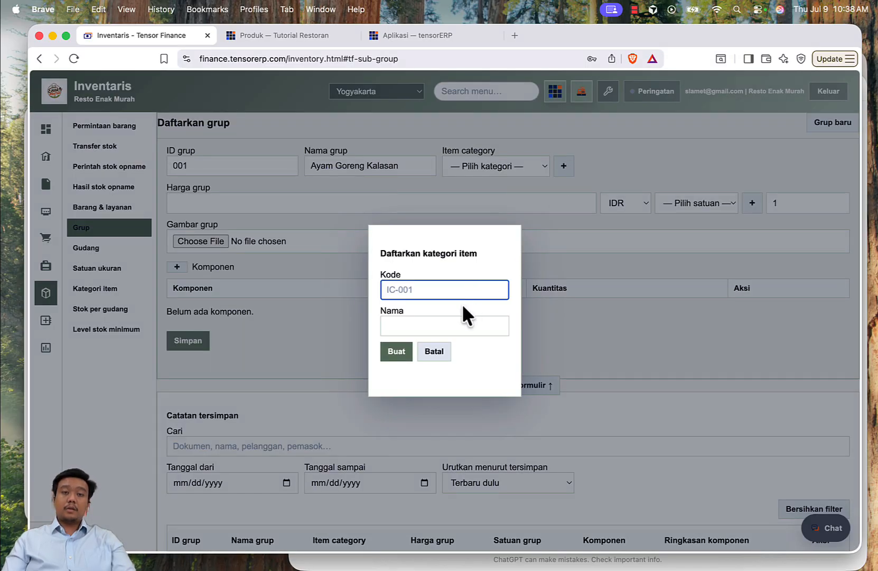
pyautogui.click(435, 327)
pyautogui.write('Menu ')
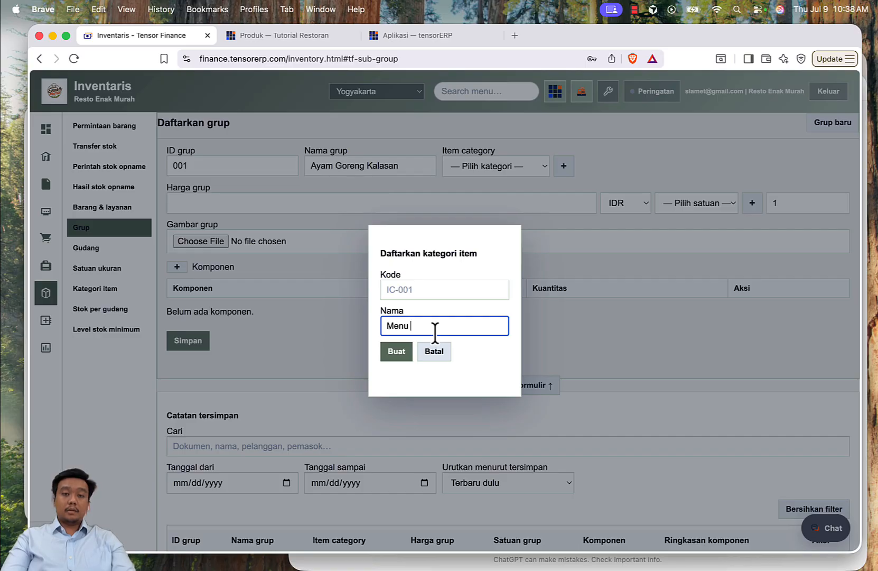
pyautogui.write('Makanan')
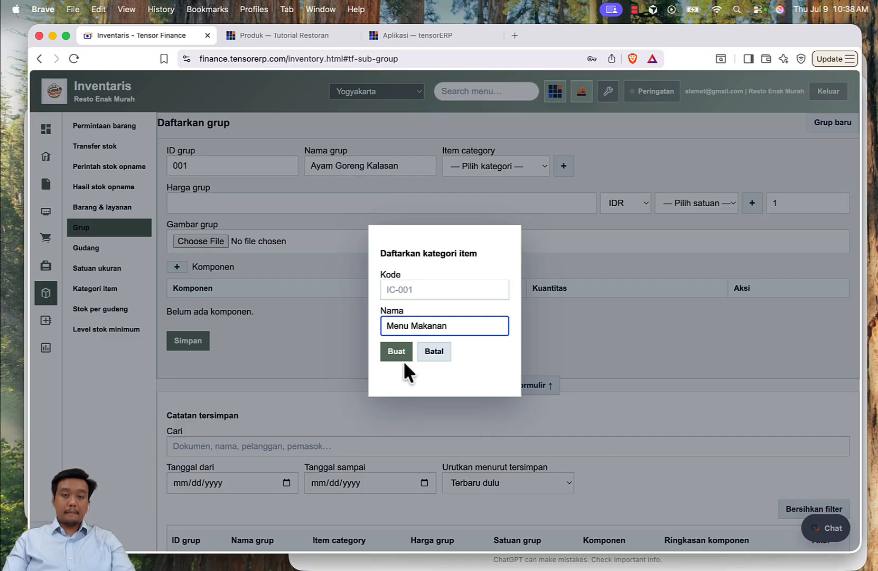
pyautogui.click(396, 350)
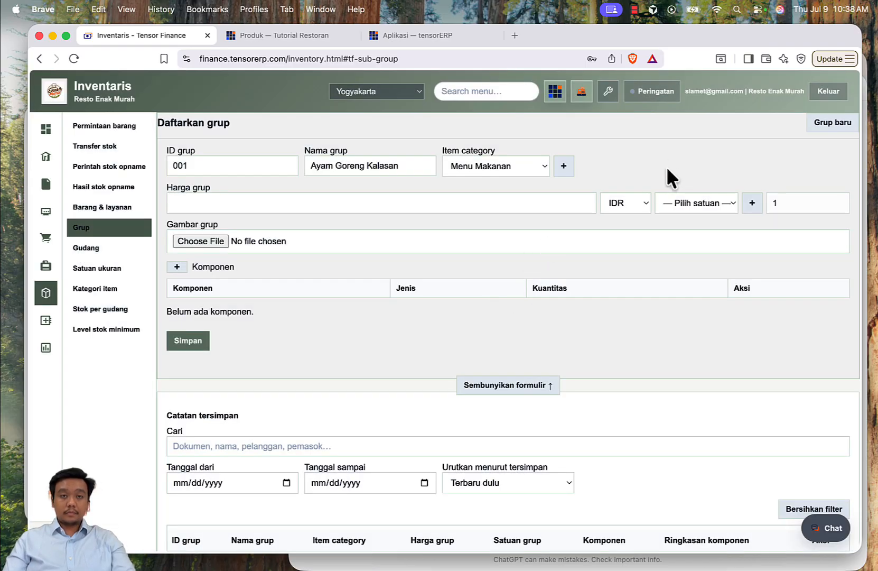
# - Check the saved item categories for Menu Makanan and return to the group form
pyautogui.scroll(-1, 666, 167)
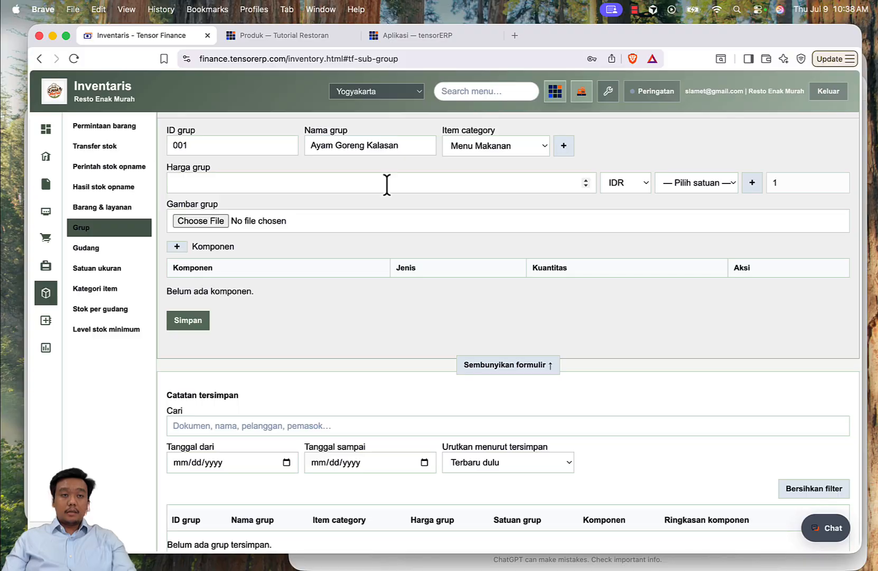
pyautogui.click(117, 292)
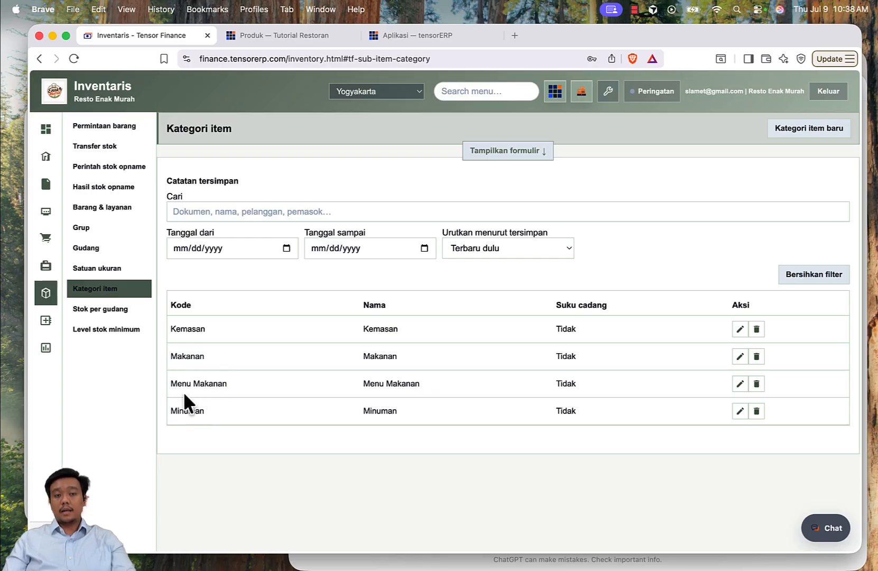
pyautogui.click(89, 229)
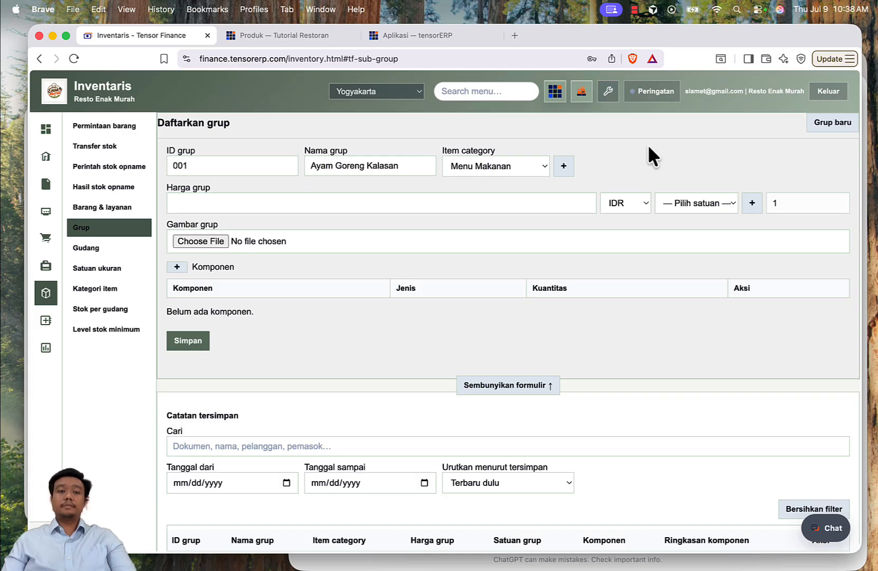
# - Set the group's price to 20000 IDR
pyautogui.scroll(-1, 648, 148)
pyautogui.click(348, 195)
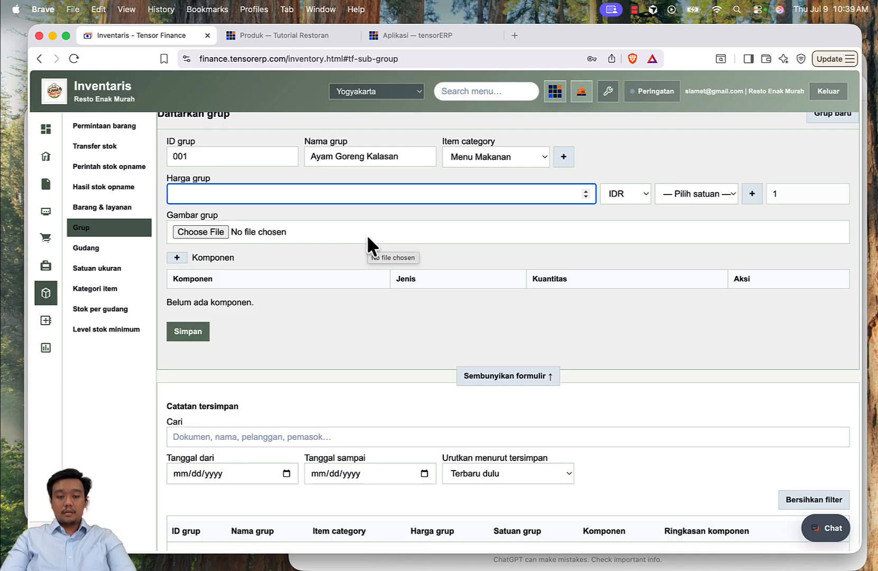
pyautogui.write('20000')
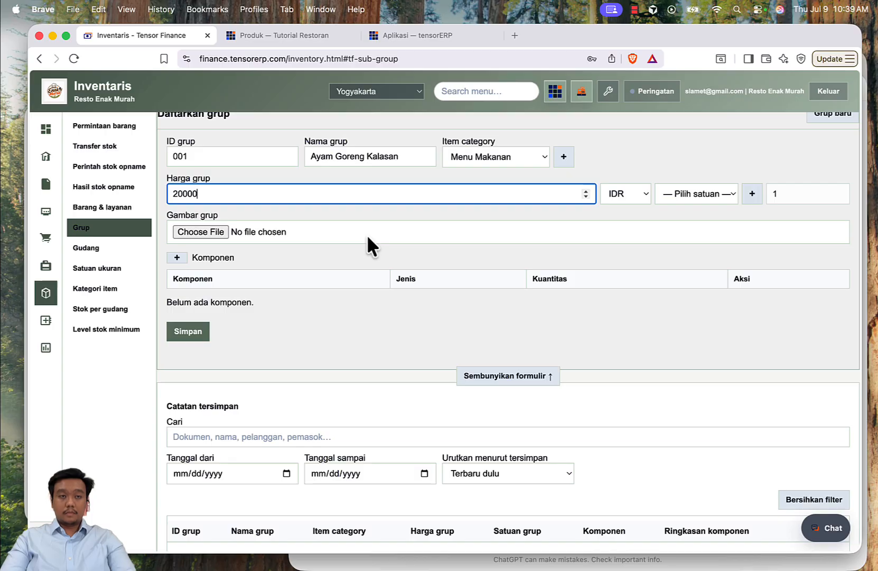
# - Register a new unit of measure named porsi without a base unit and use it as the group's unit
pyautogui.click(716, 192)
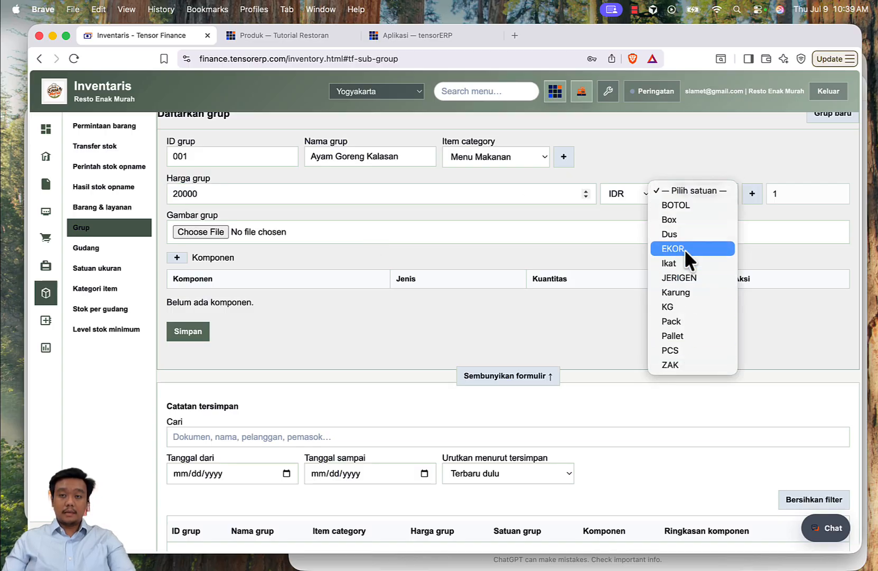
pyautogui.click(748, 193)
pyautogui.click(750, 193)
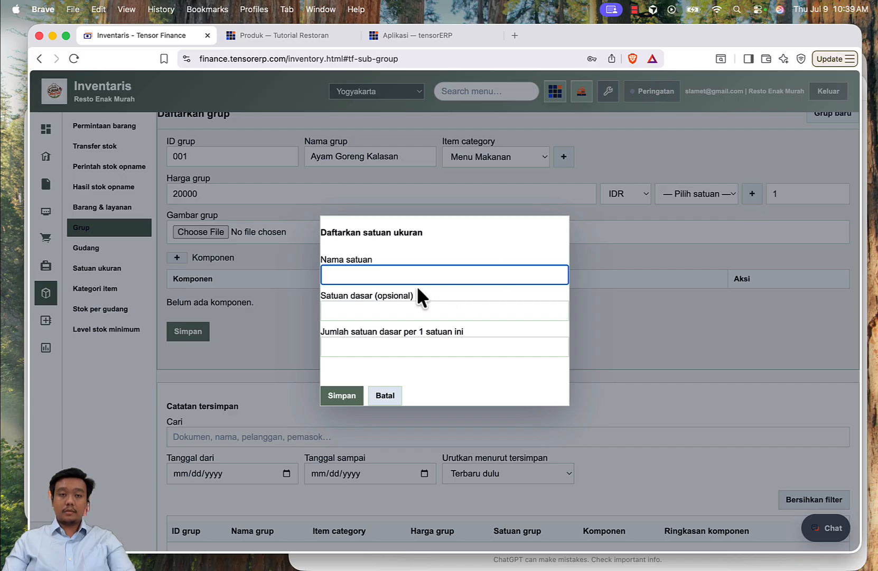
pyautogui.write('porsi')
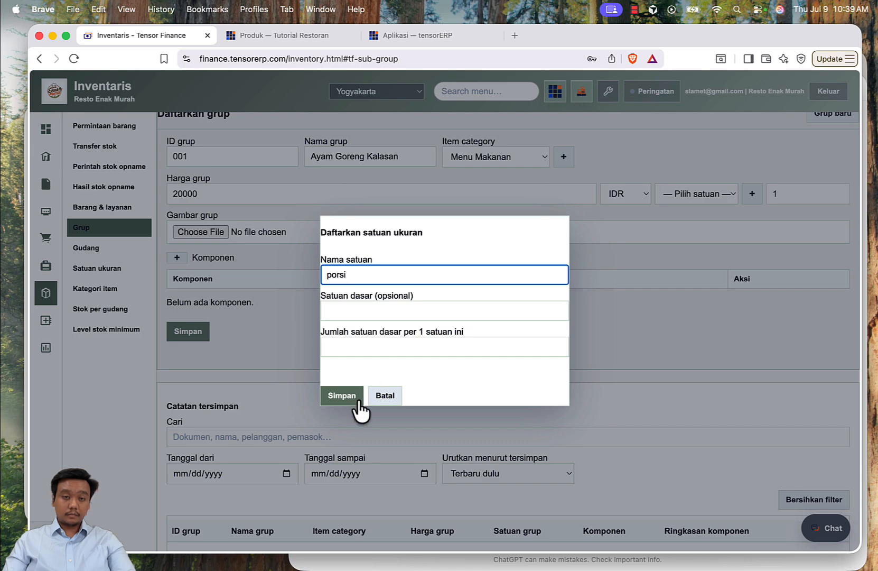
pyautogui.click(378, 306)
pyautogui.click(364, 347)
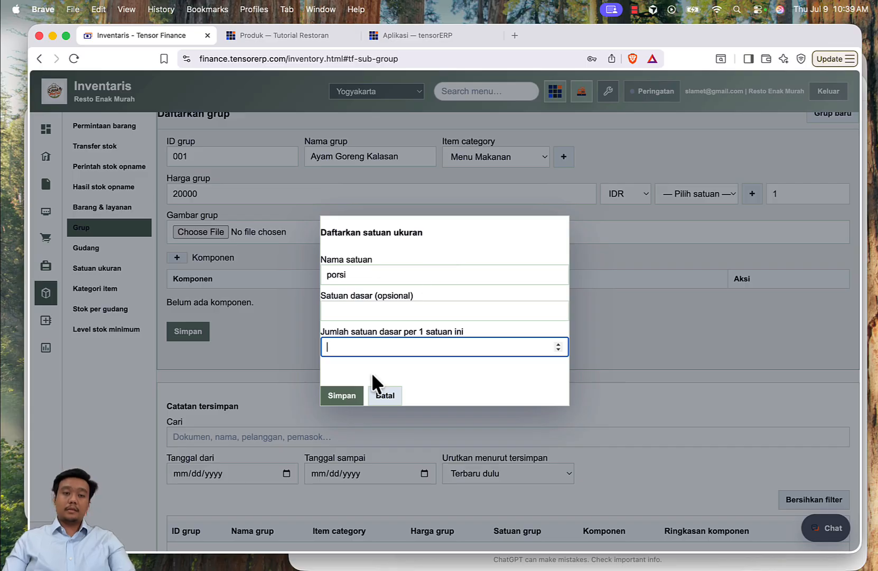
pyautogui.click(346, 402)
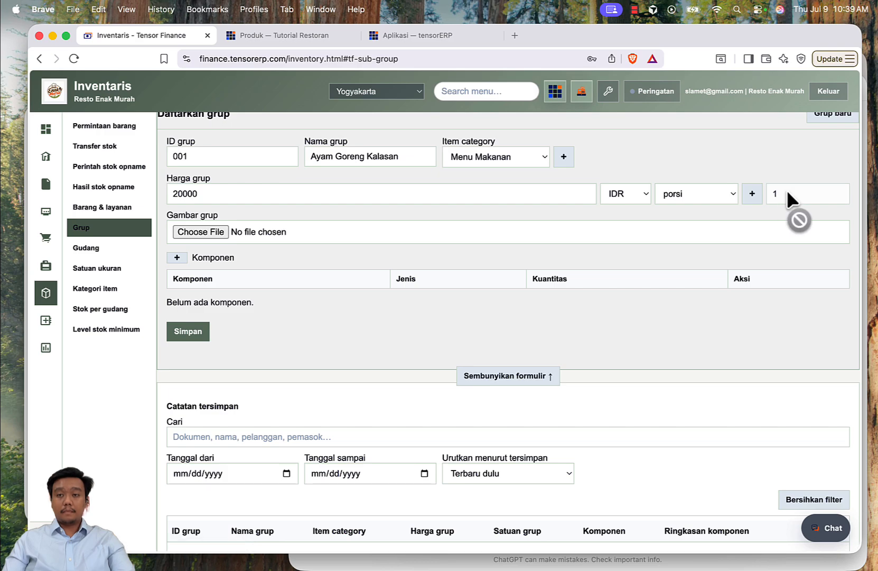
# - Upload ChatGPT Image Jul 9, 2026, 09_48_05 AM.png from Downloads as the group's image and review the form
pyautogui.click(209, 233)
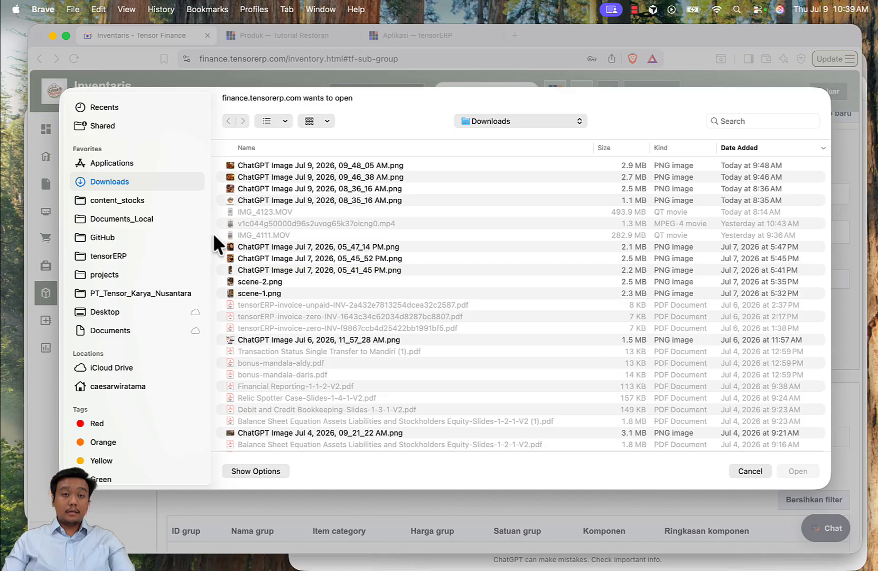
pyautogui.doubleClick(301, 163)
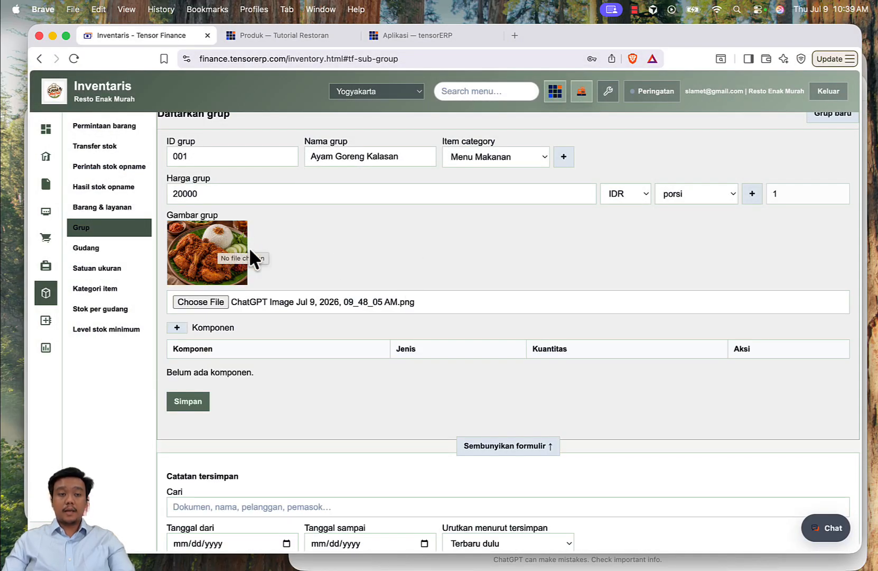
pyautogui.scroll(1, 464, 232)
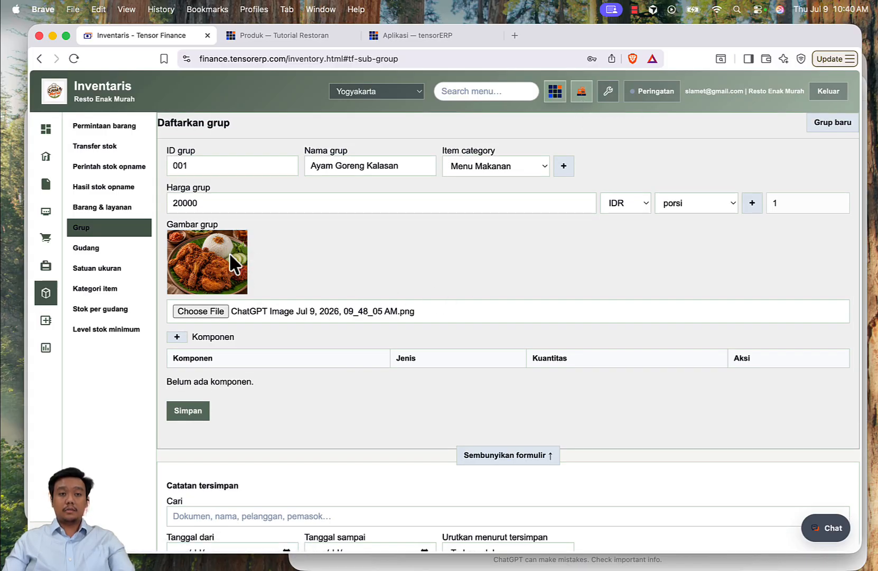
pyautogui.scroll(-1, 396, 270)
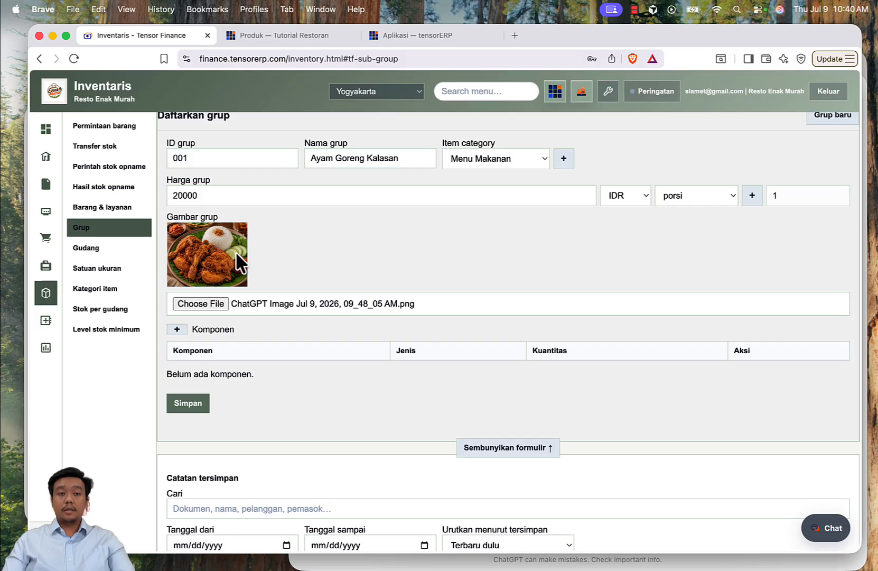
pyautogui.scroll(-3, 336, 262)
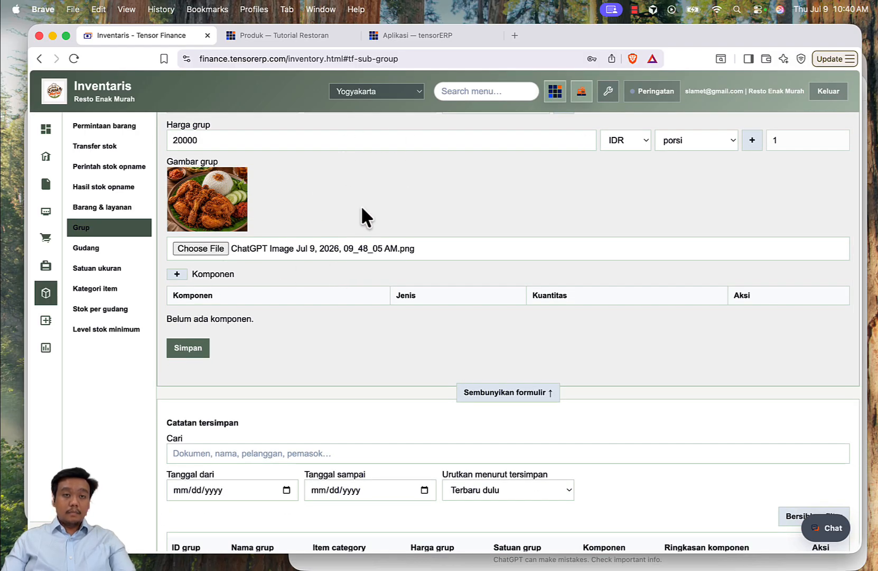
pyautogui.scroll(3, 361, 205)
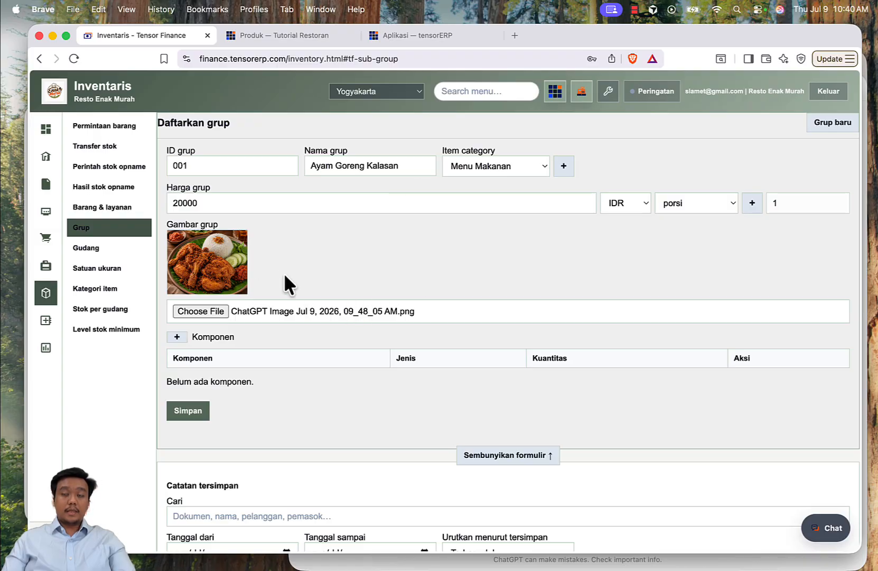
# - Add FB-Y04 — Ayam Kampung Kalasan as a component of the group with quantity 0.2 in EKOR
pyautogui.scroll(-4, 346, 363)
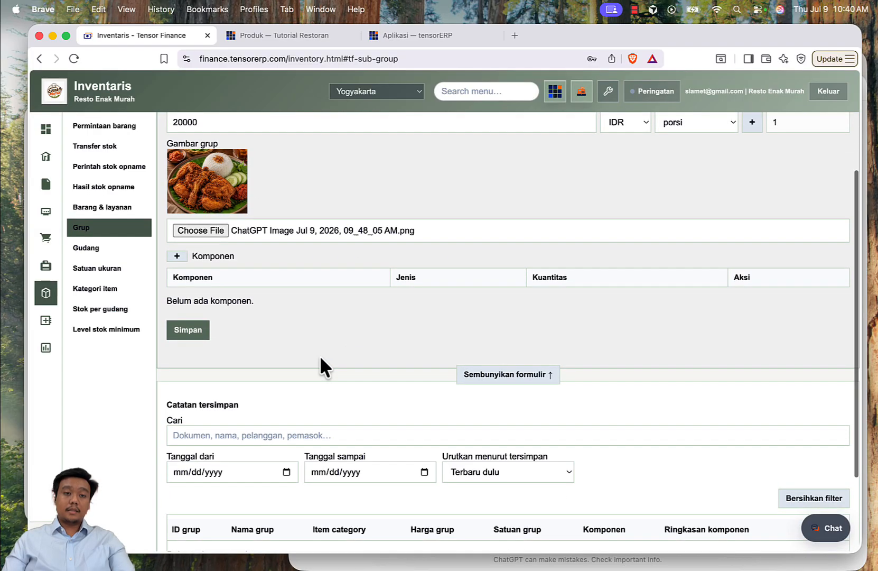
pyautogui.click(179, 256)
pyautogui.click(396, 277)
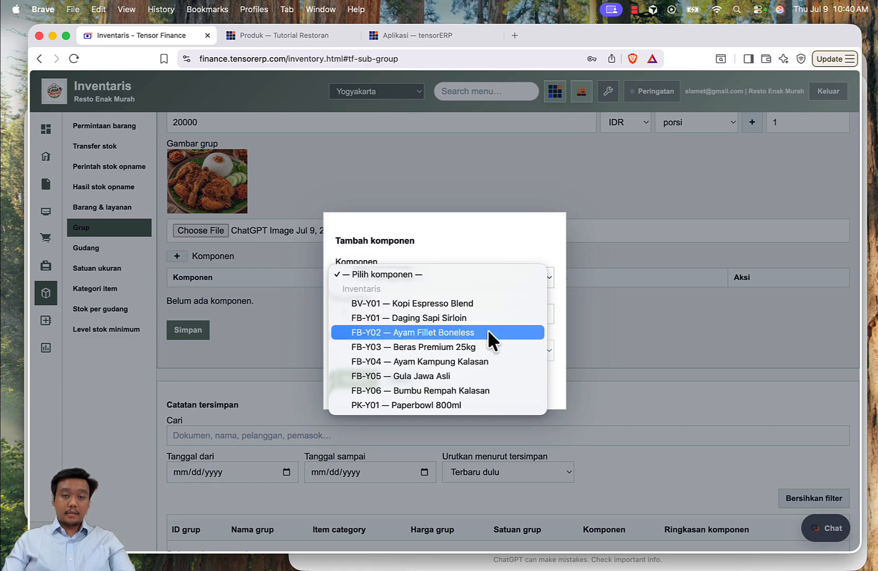
pyautogui.click(485, 361)
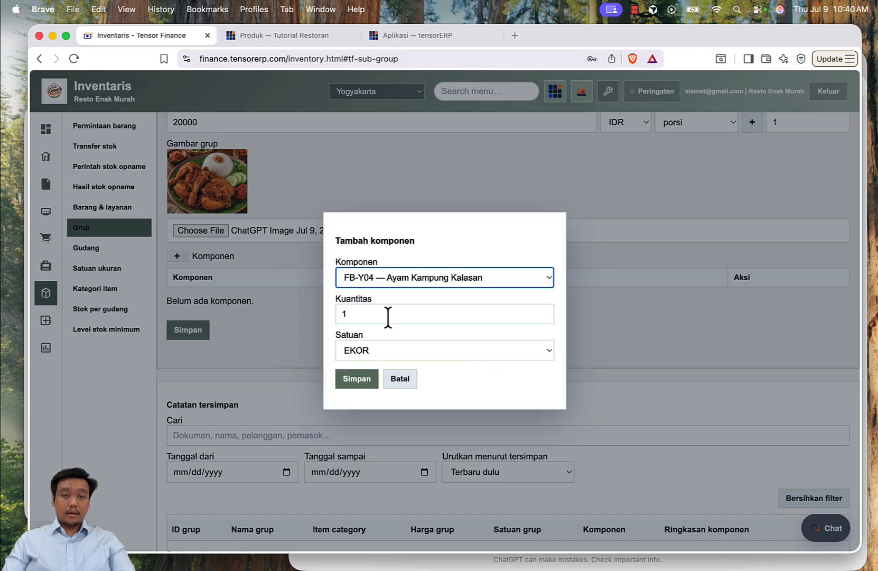
pyautogui.click(381, 352)
pyautogui.click(381, 347)
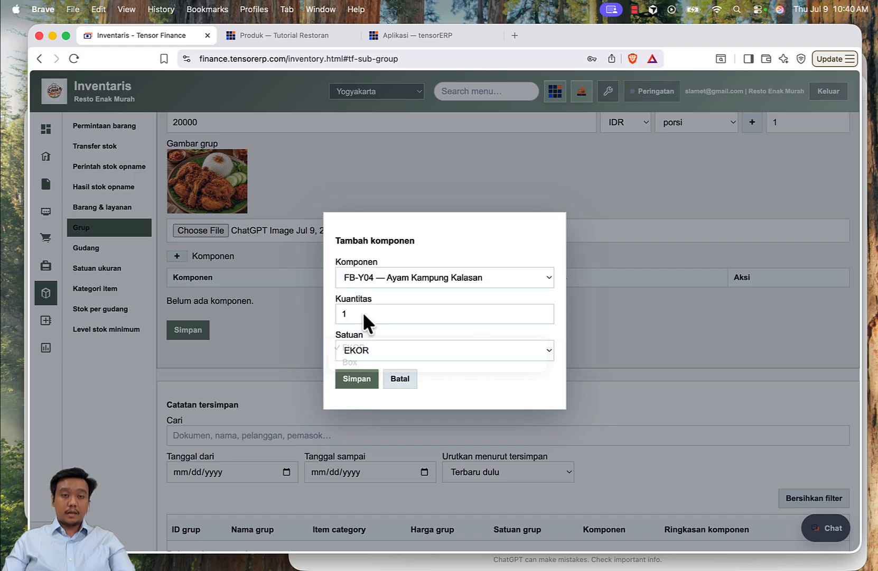
pyautogui.click(388, 314)
pyautogui.press('super+a')
pyautogui.write('0.5')
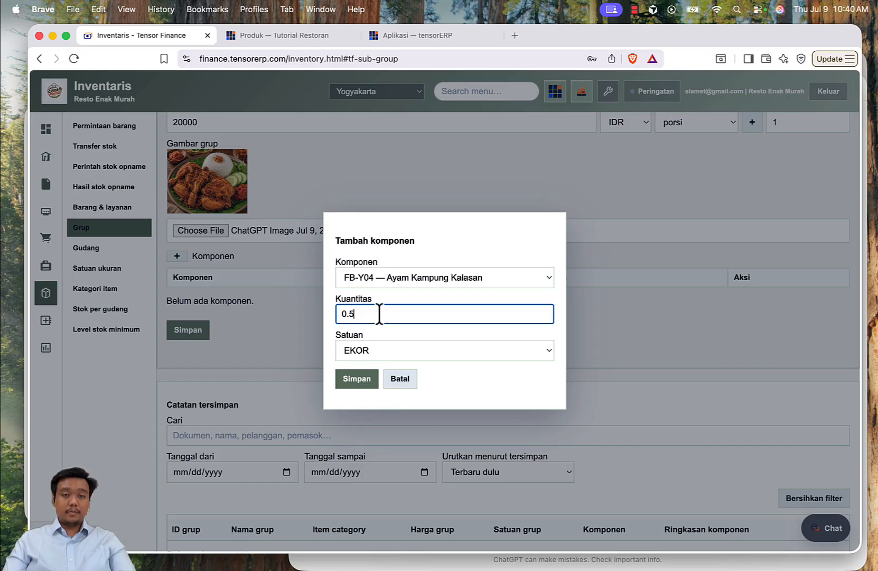
pyautogui.press('BackSpace')
pyautogui.write('2')
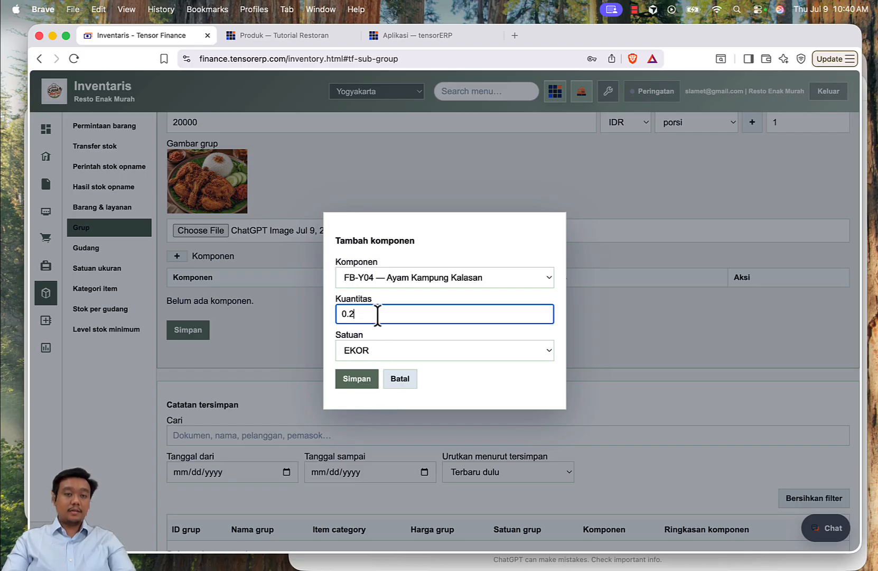
pyautogui.click(361, 380)
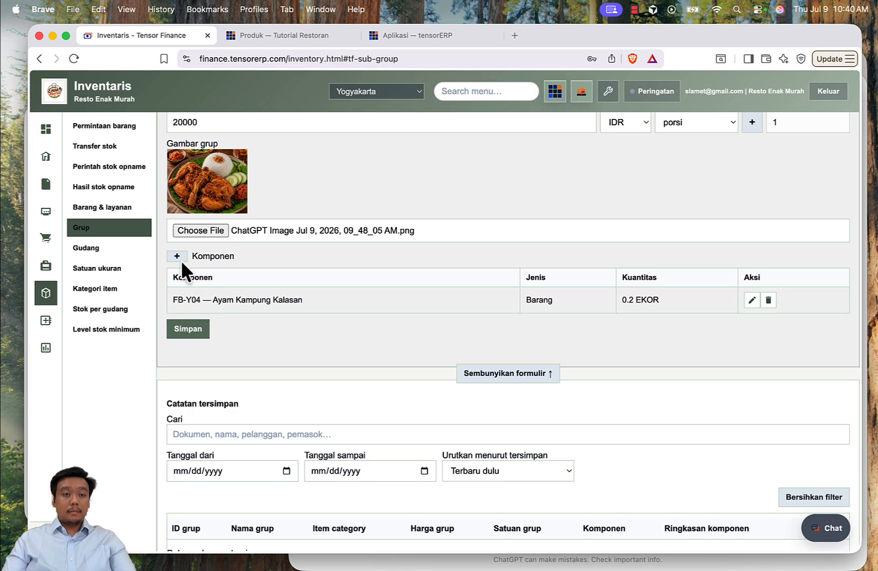
# - Add FB-Y03 — Beras Premium 25kg as a component of the group with quantity 0.1 in ZAK
pyautogui.click(370, 276)
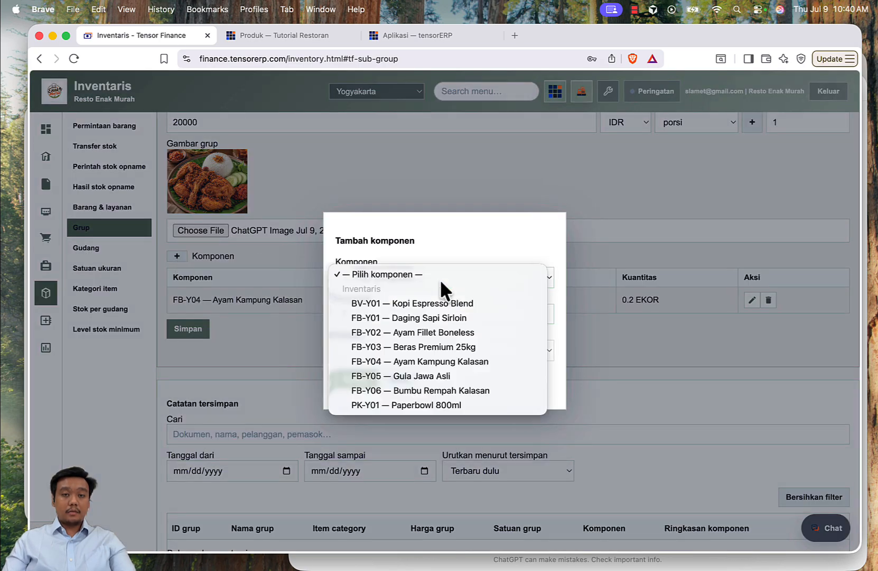
pyautogui.click(451, 344)
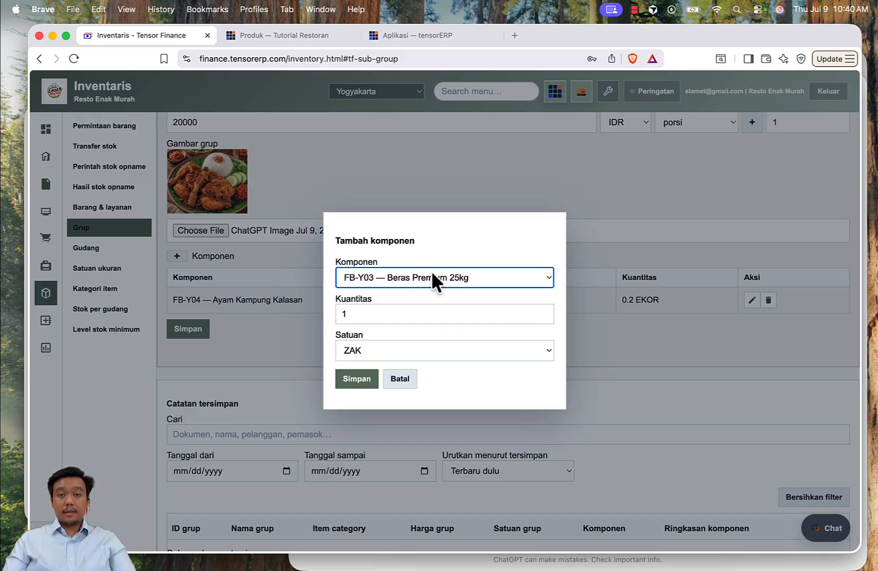
pyautogui.doubleClick(368, 314)
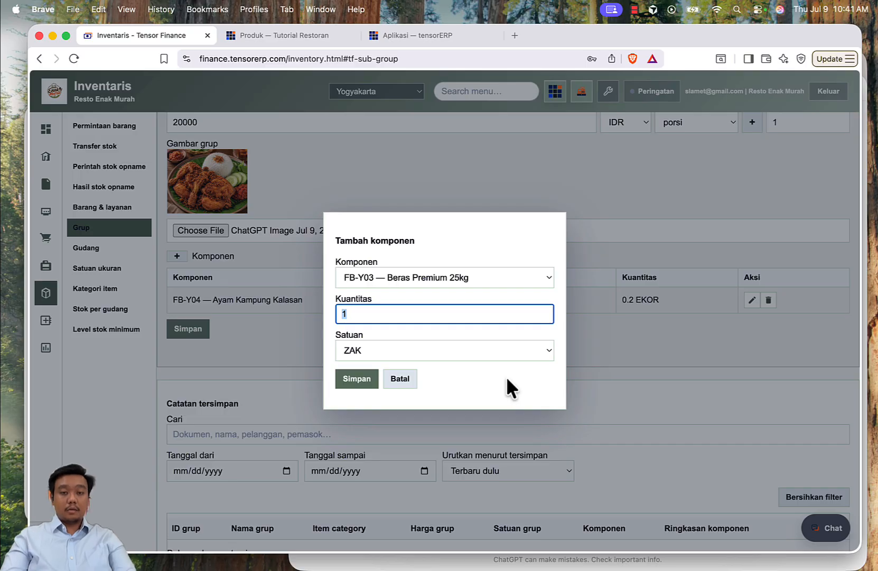
pyautogui.write('0.1')
pyautogui.click(499, 350)
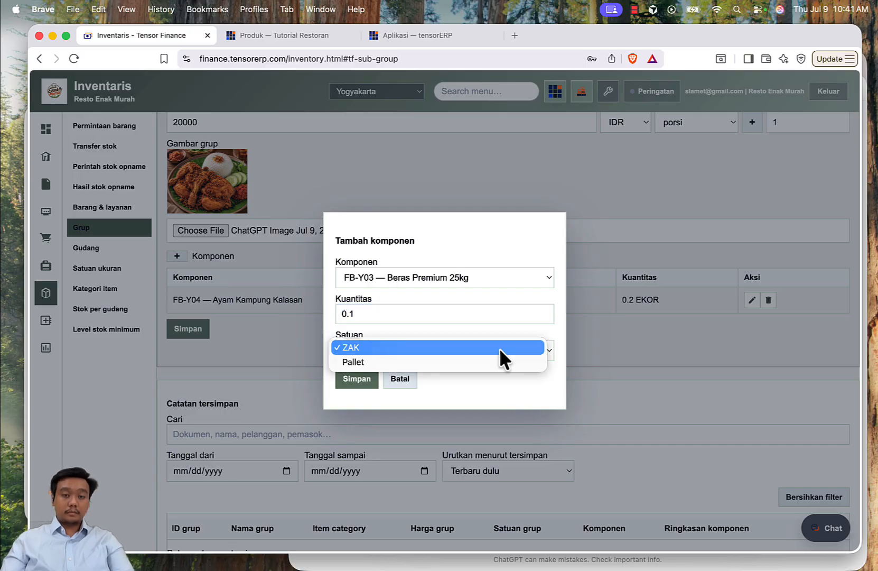
pyautogui.click(490, 325)
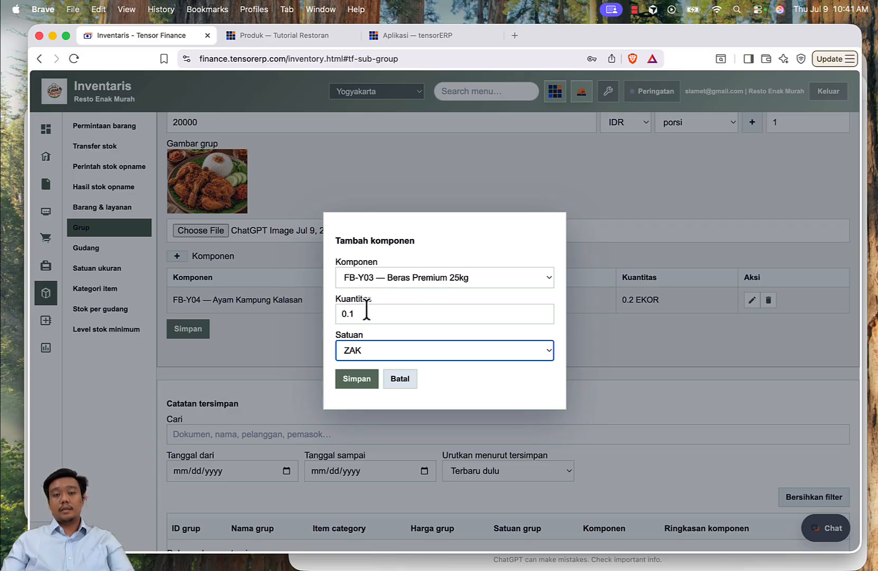
pyautogui.click(373, 313)
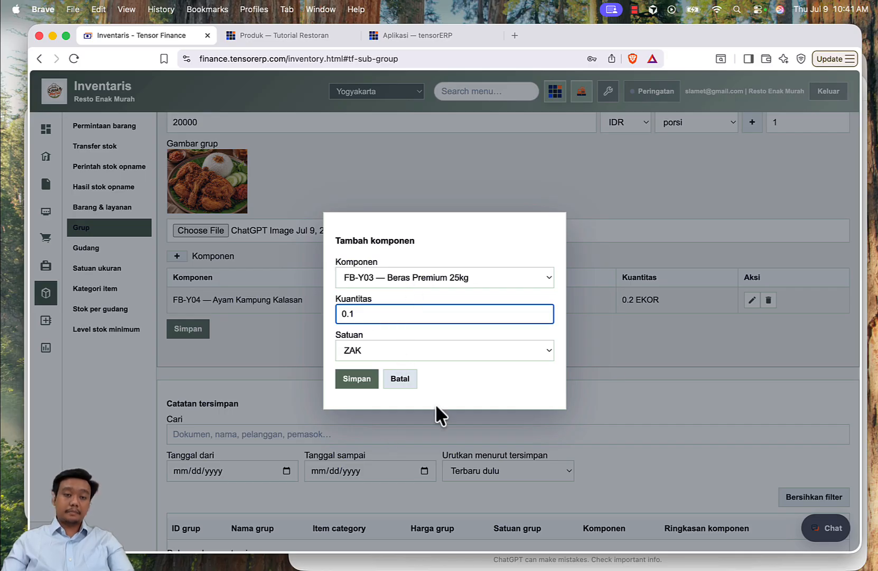
pyautogui.click(365, 383)
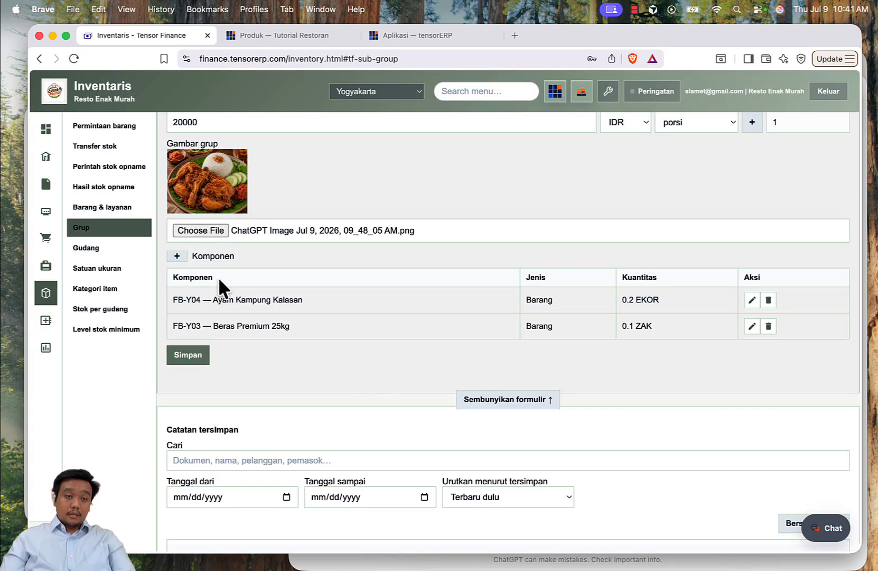
# - Add FB-Y06 — Bumbu Rempah Kalasan as a component of the group with quantity 0.01 in KG
pyautogui.click(177, 255)
pyautogui.click(421, 274)
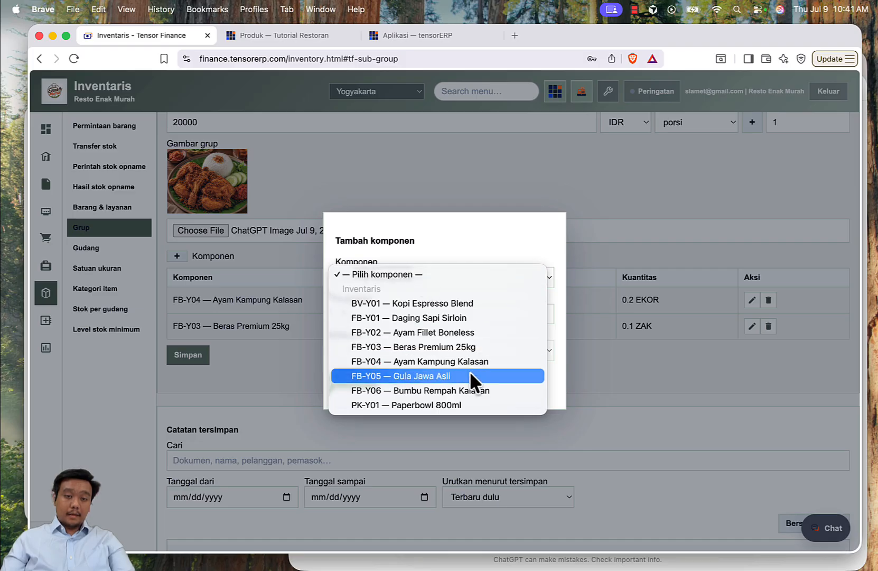
pyautogui.click(456, 390)
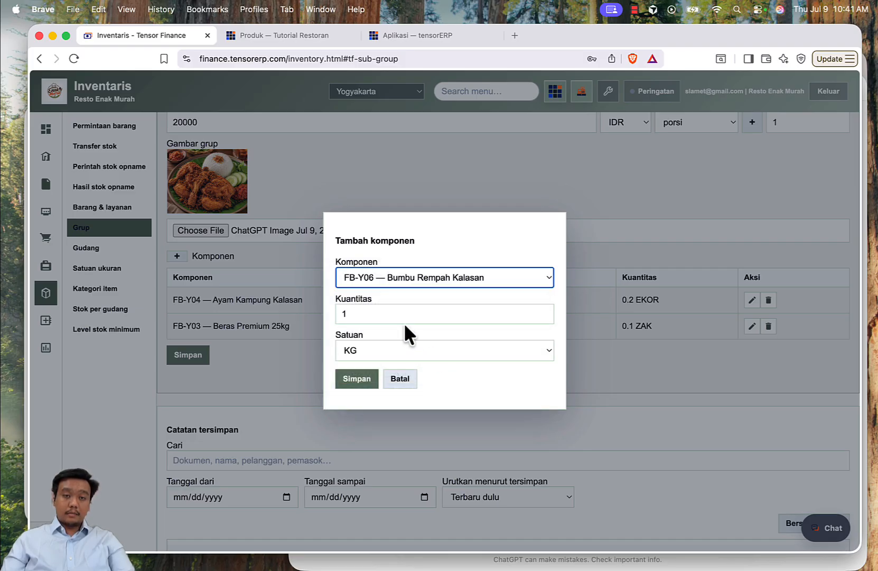
pyautogui.click(392, 354)
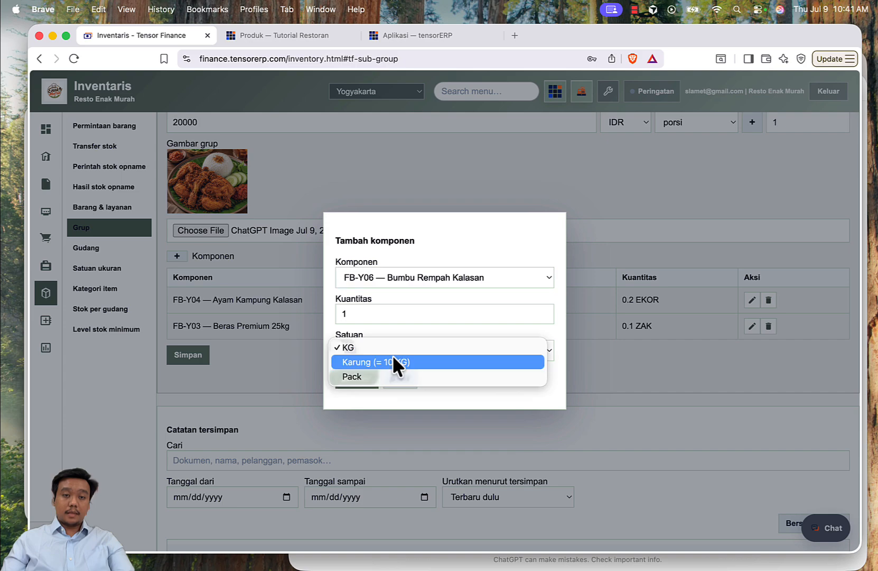
pyautogui.click(390, 313)
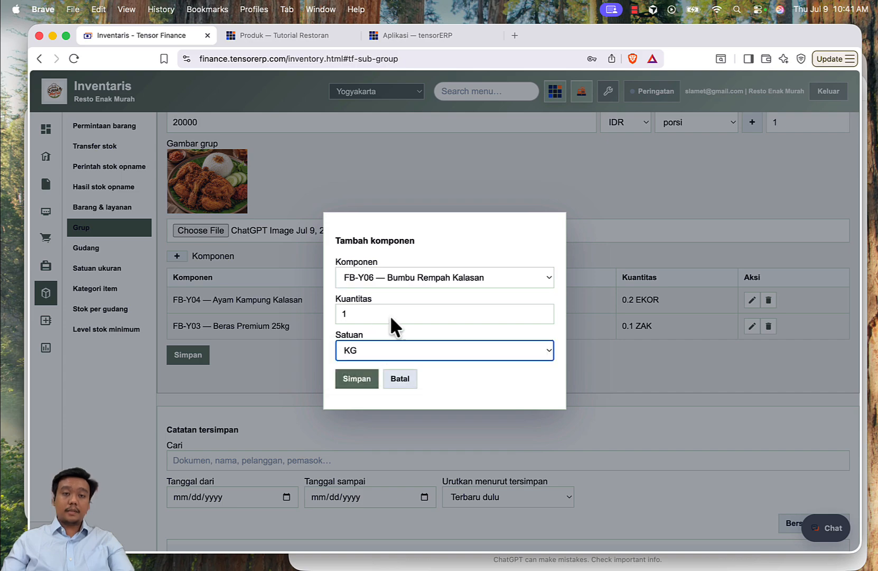
pyautogui.click(388, 315)
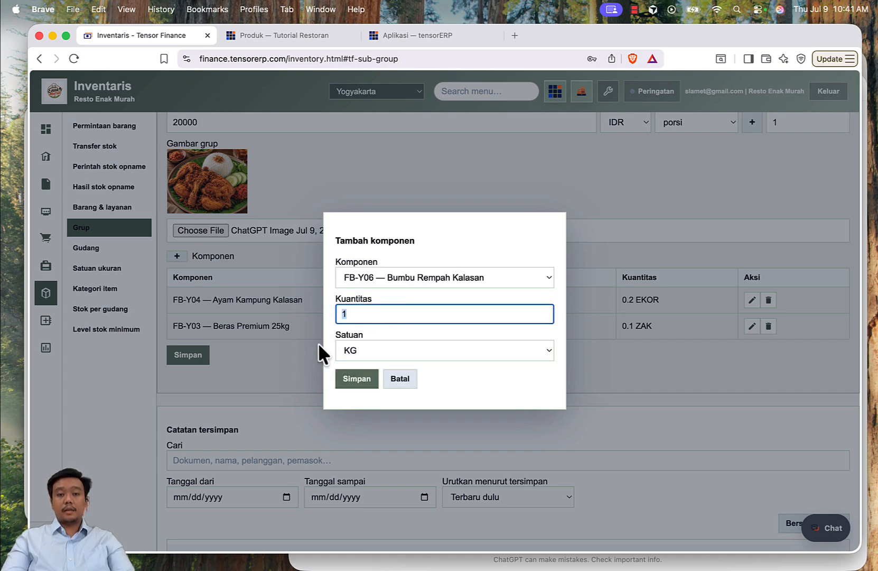
pyautogui.write('0.0')
pyautogui.write('5')
pyautogui.press('BackSpace')
pyautogui.write('1')
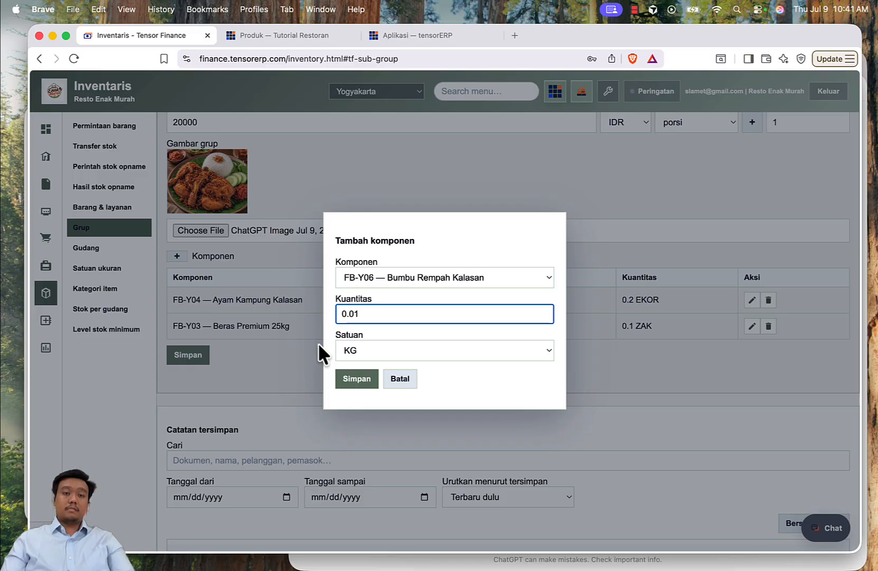
pyautogui.click(361, 378)
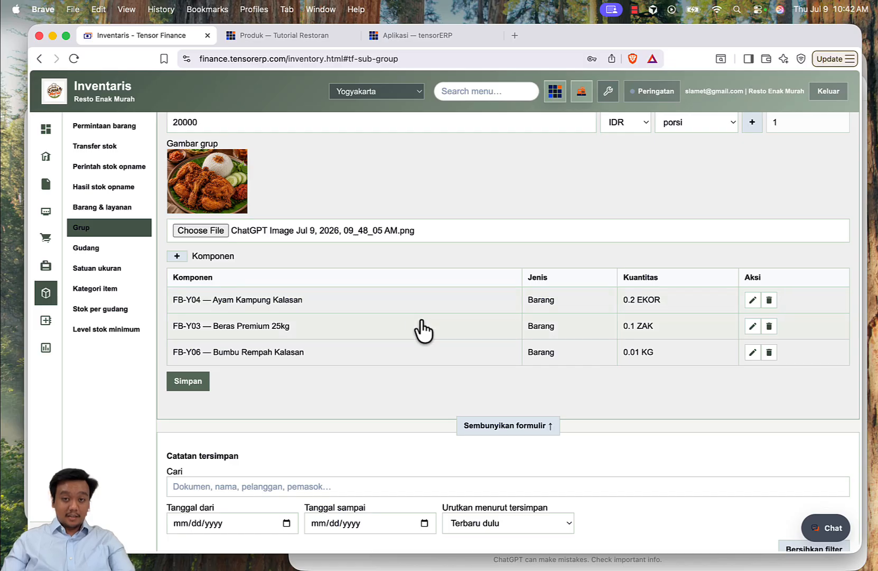
# - Review the completed Ayam Goreng Kalasan group form and save the group
pyautogui.scroll(1, 477, 250)
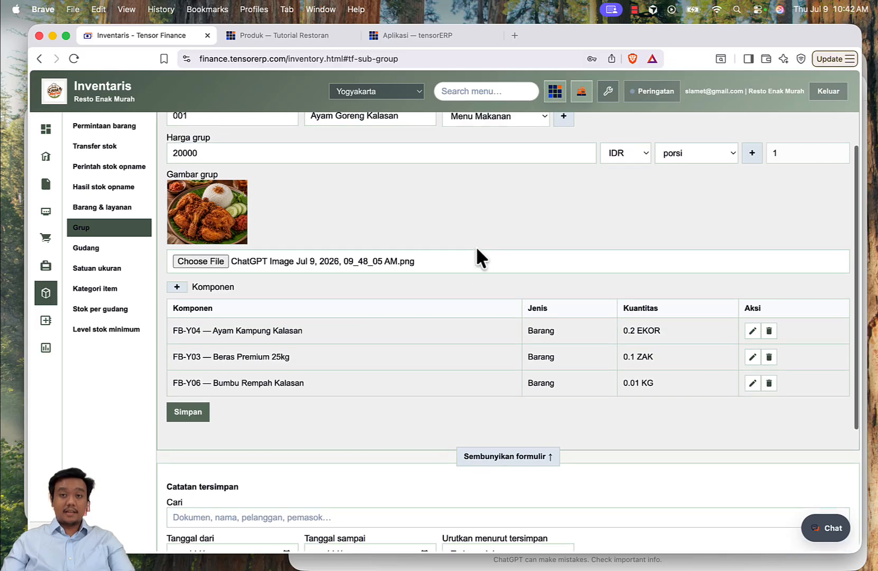
pyautogui.scroll(2, 477, 249)
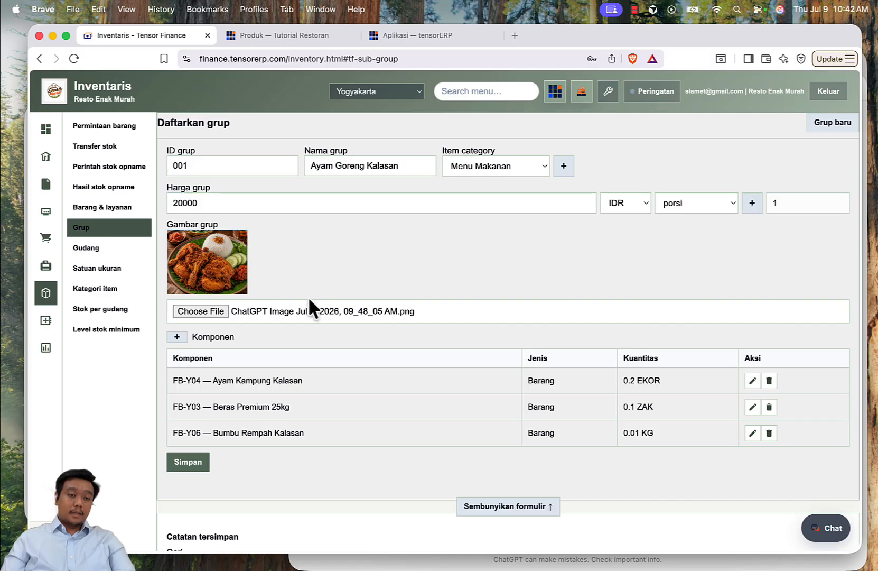
pyautogui.scroll(-6, 299, 311)
pyautogui.click(189, 294)
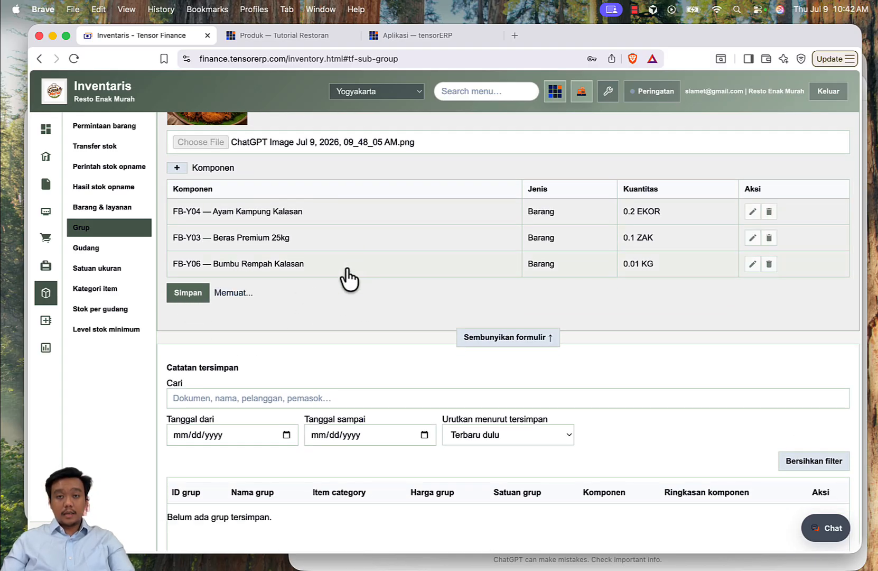
pyautogui.scroll(3, 296, 270)
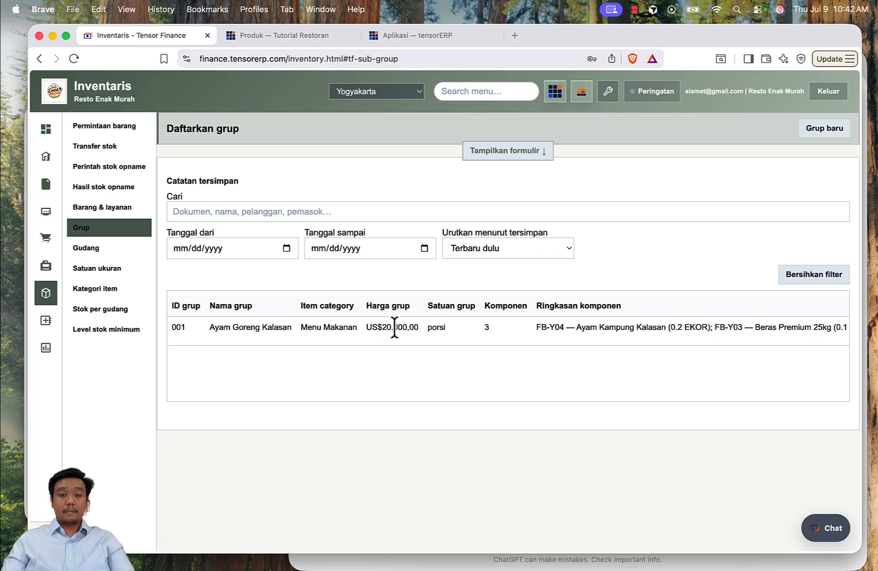
# - Reopen the saved Ayam Goreng Kalasan group and check its currency, image and components against its entry in the saved records
pyautogui.hscroll(10, 393, 329)
pyautogui.click(814, 331)
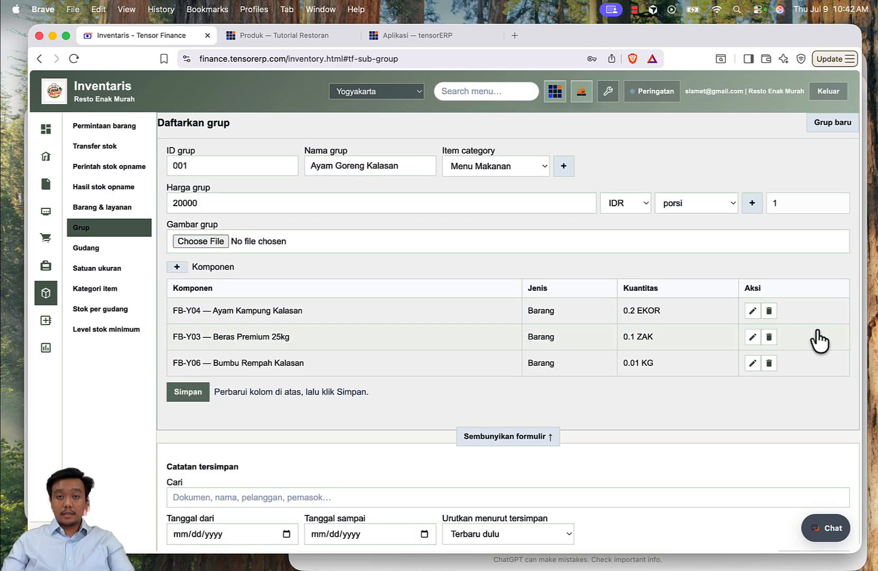
pyautogui.click(640, 202)
pyautogui.click(647, 157)
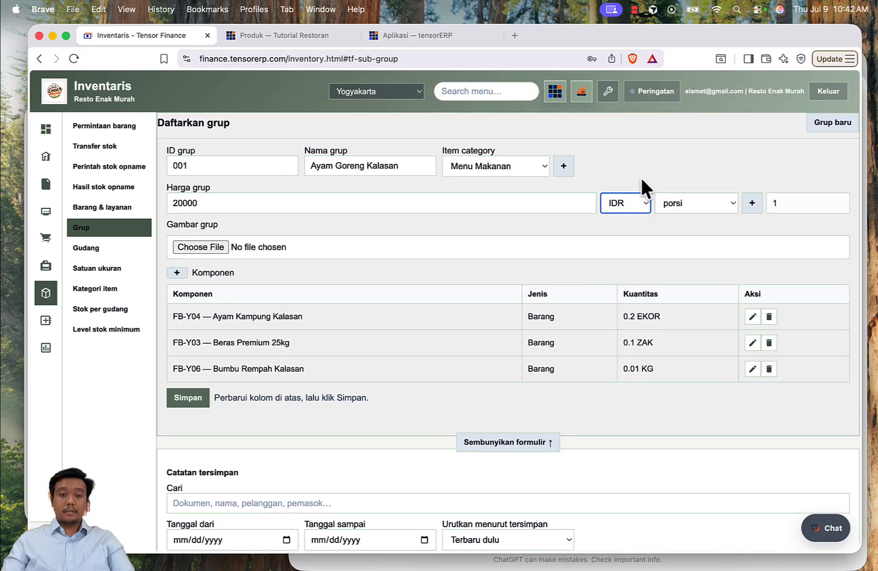
pyautogui.scroll(-3, 641, 177)
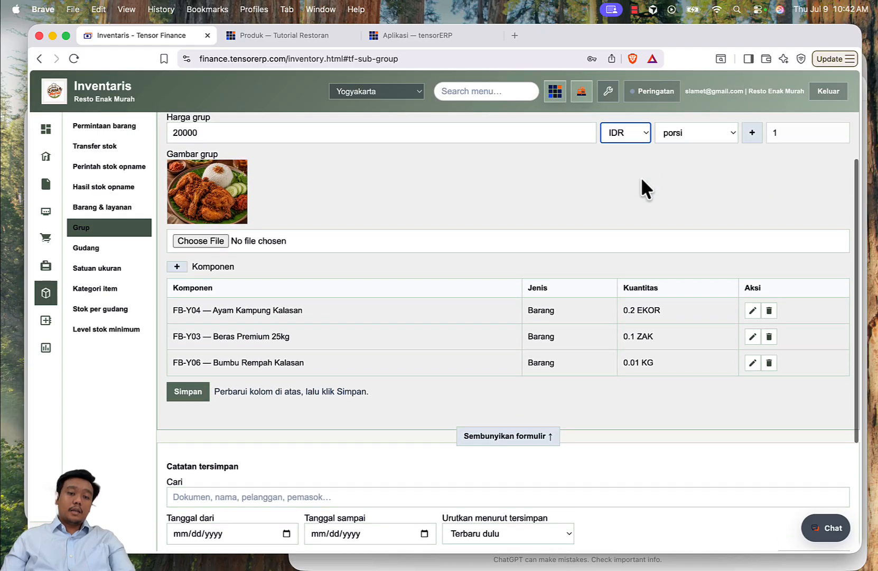
pyautogui.scroll(-6, 641, 177)
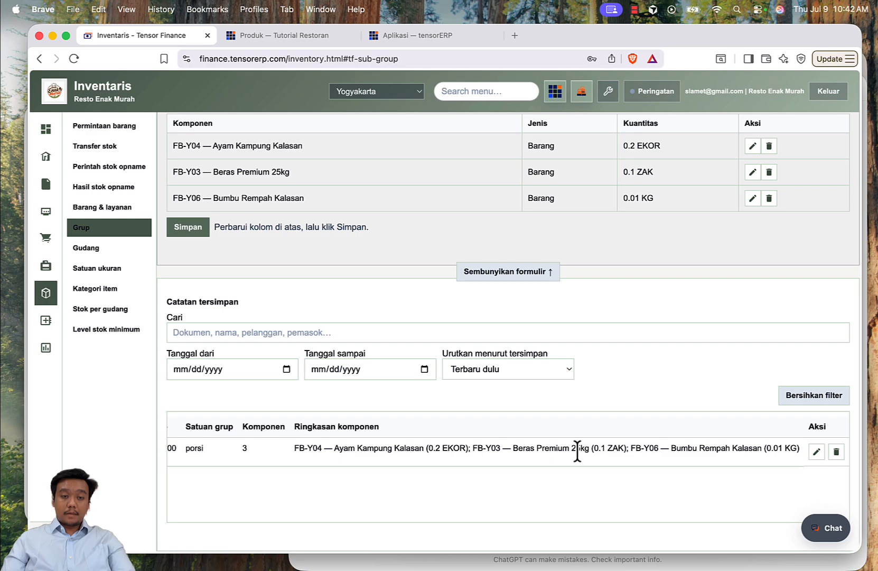
pyautogui.hscroll(-5, 577, 451)
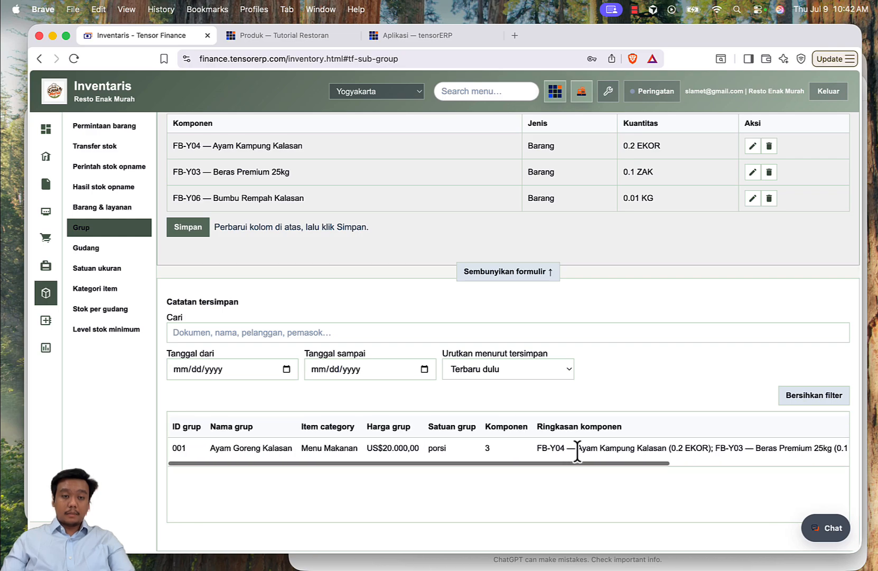
pyautogui.scroll(8, 577, 452)
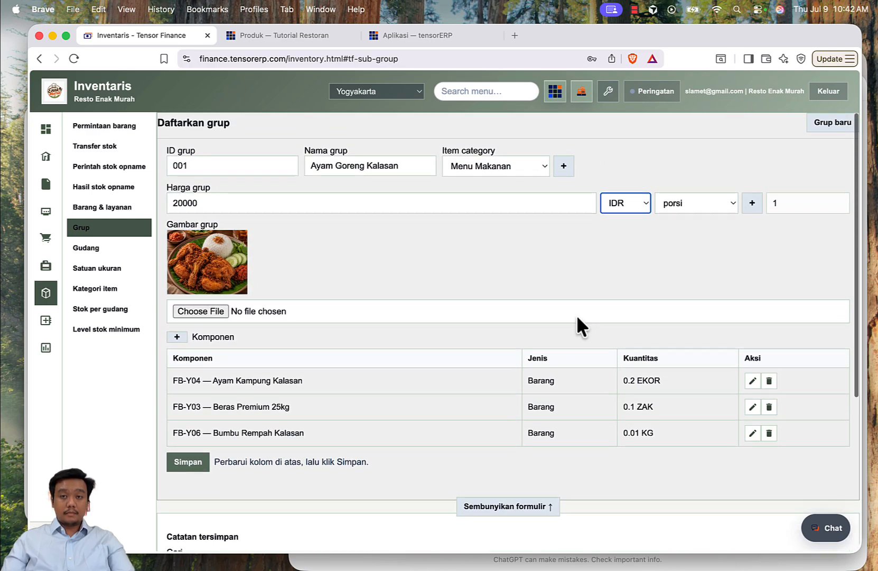
pyautogui.click(559, 268)
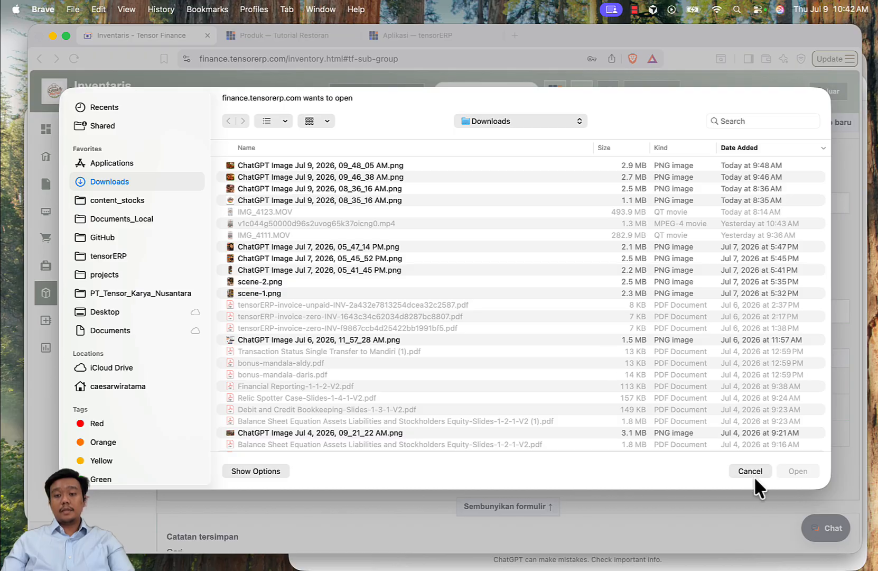
pyautogui.click(751, 472)
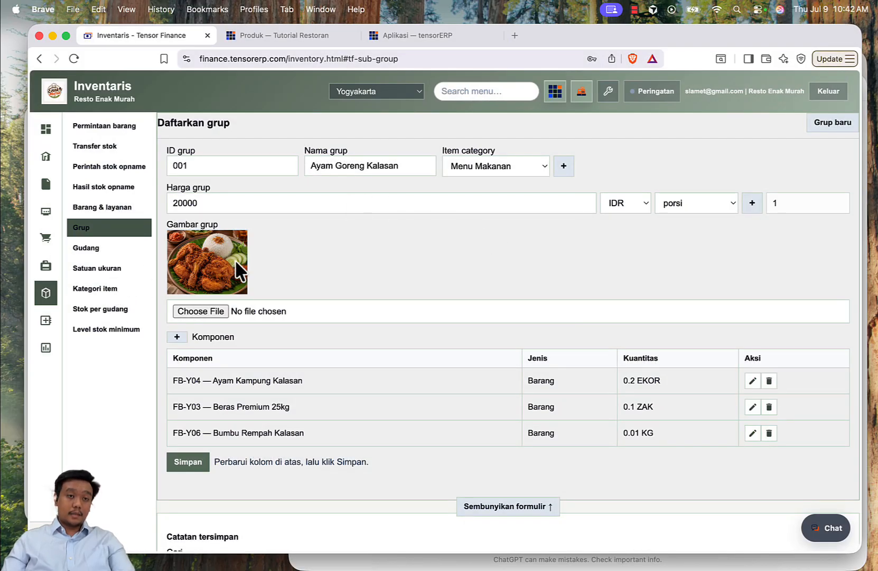
# - Open the Menu Makanan item category for editing and examine its inventory, revenue and COGS account fields and the available 1200-series accounts
pyautogui.click(94, 290)
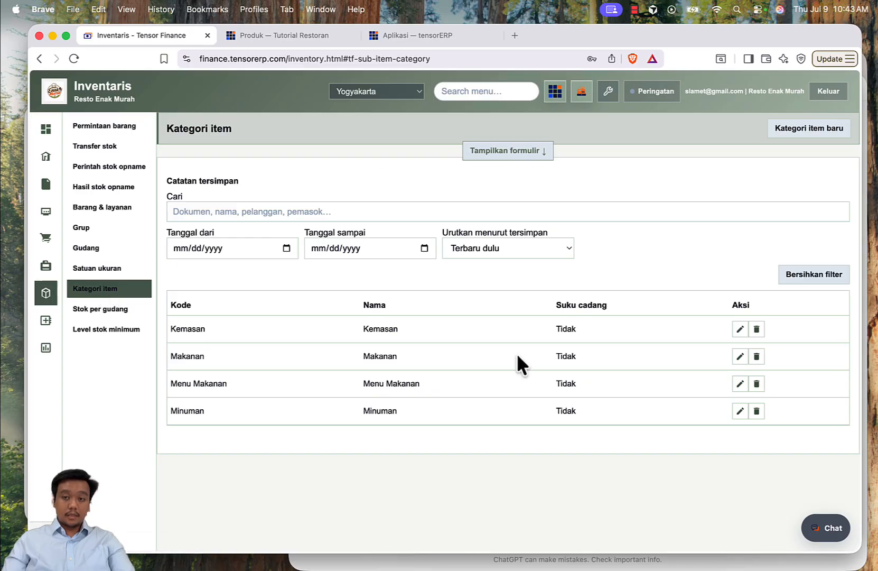
pyautogui.click(740, 384)
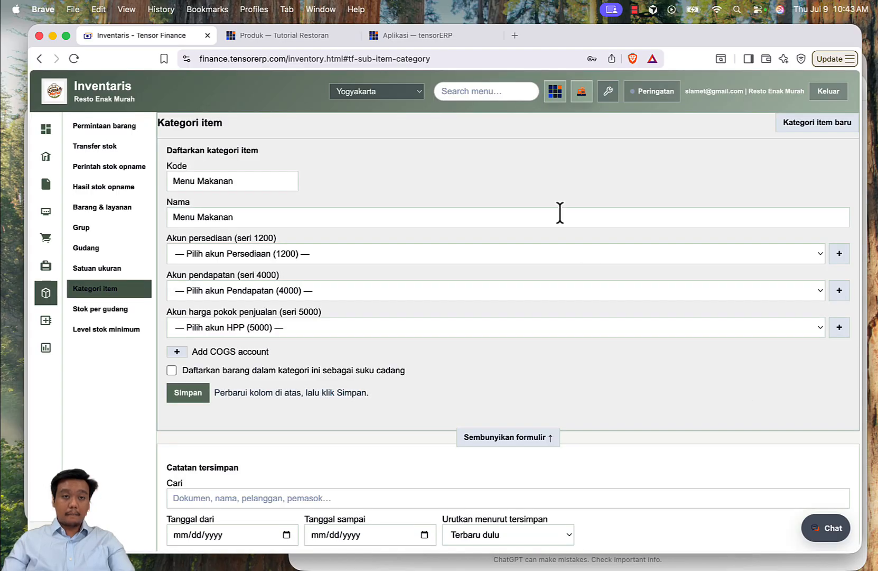
pyautogui.click(273, 252)
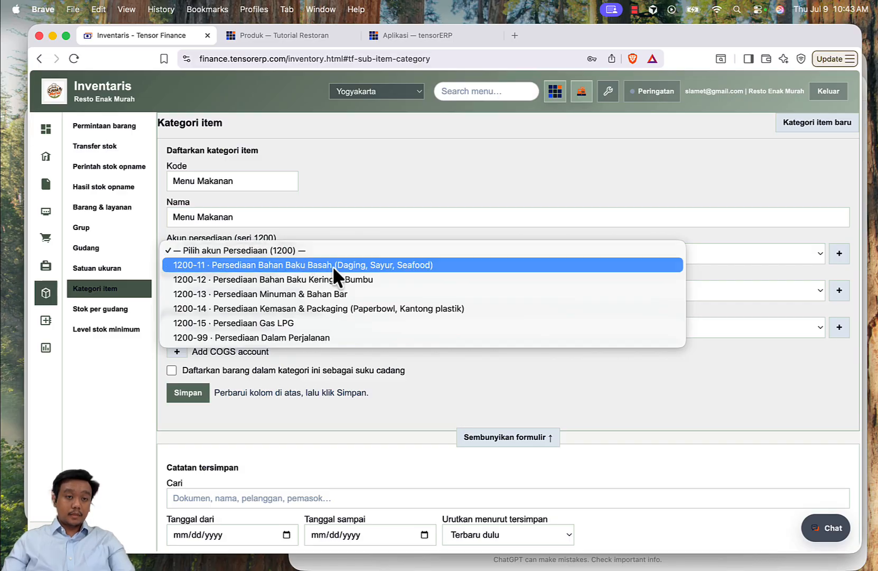
pyautogui.click(386, 190)
pyautogui.scroll(-1, 392, 219)
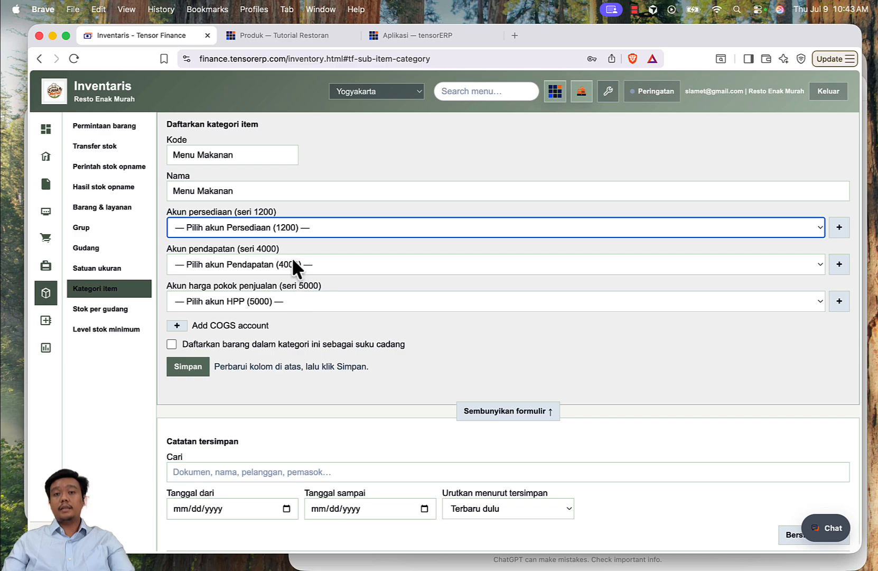
pyautogui.scroll(1, 292, 257)
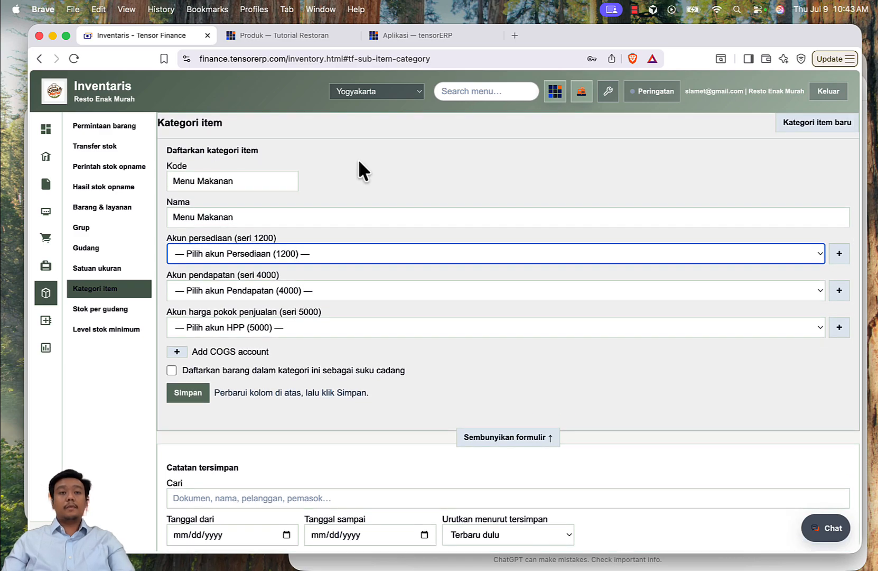
# - Open the finance dashboard and examine its charts, including the gross profit per item category section
pyautogui.click(46, 129)
pyautogui.scroll(-5, 359, 256)
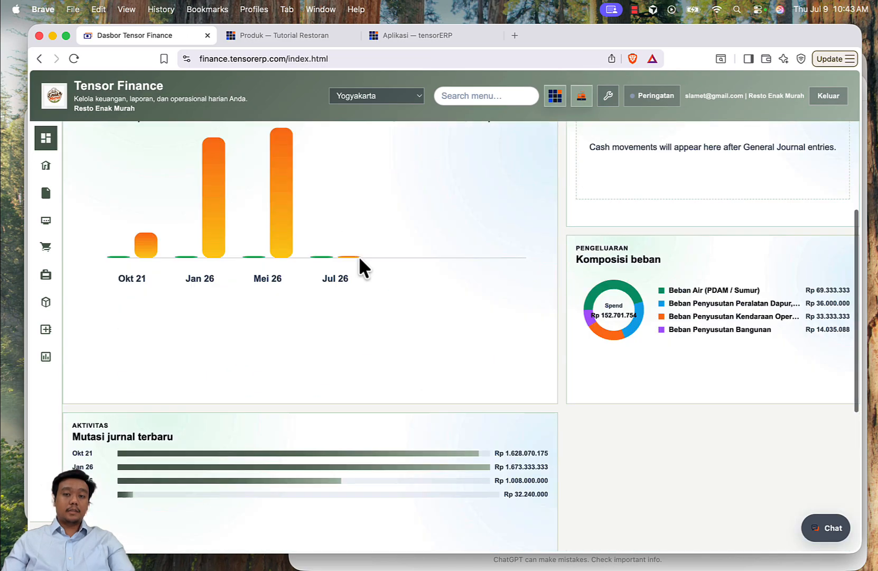
pyautogui.scroll(-5, 359, 256)
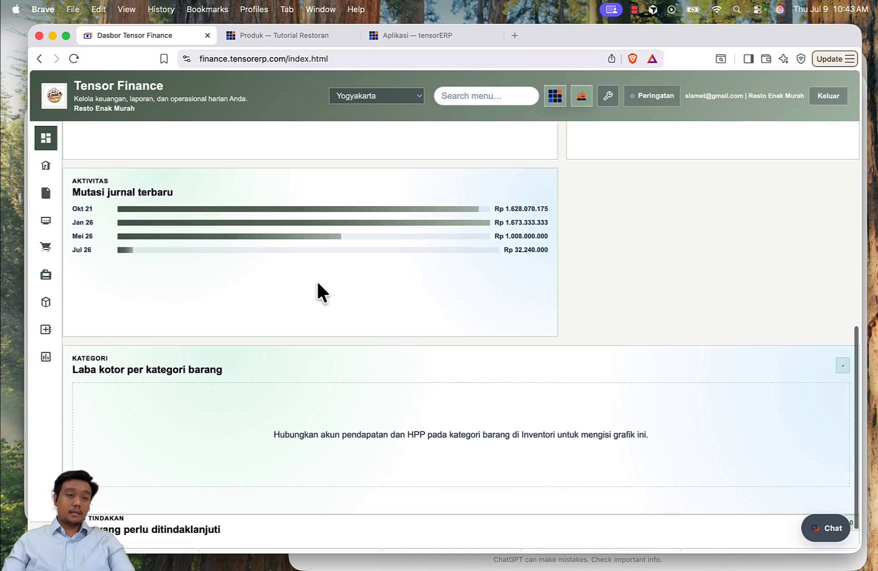
pyautogui.scroll(-1, 317, 280)
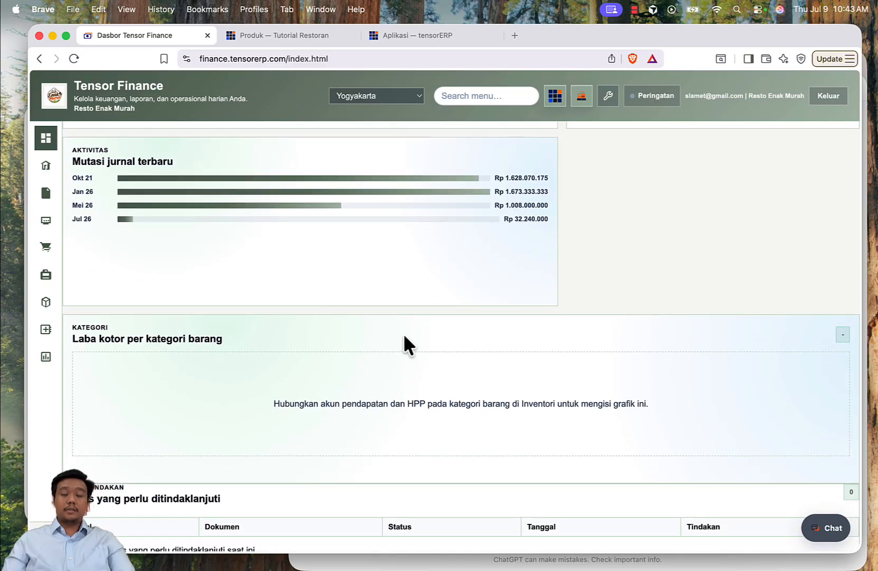
pyautogui.scroll(10, 404, 338)
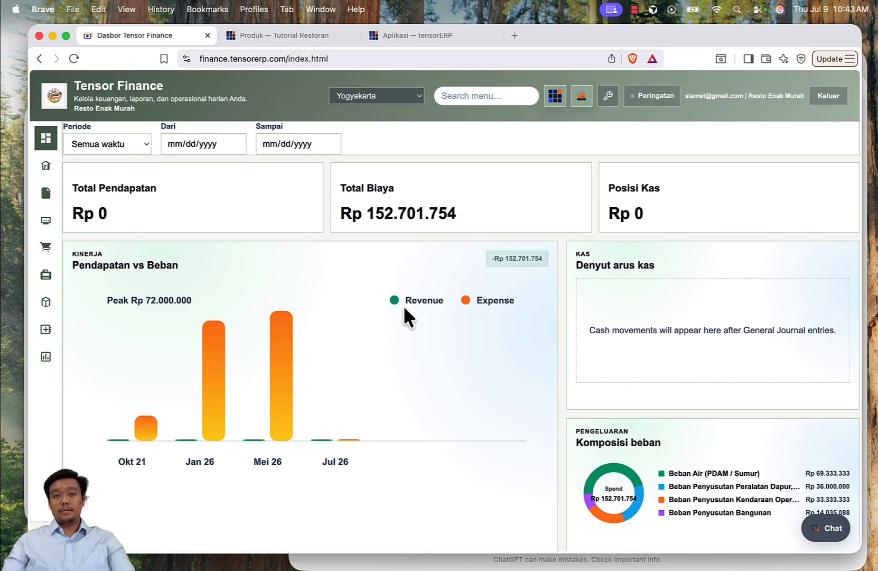